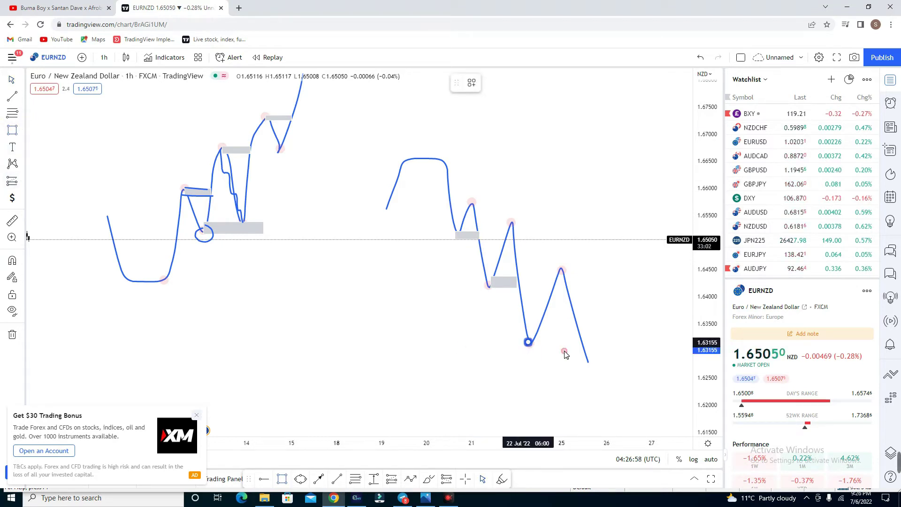
# - Draw rectangle zones at the lowest swing low and beside the first lower high of the bearish sketch
pyautogui.moveTo(528, 343); pyautogui.dragTo(584, 351)
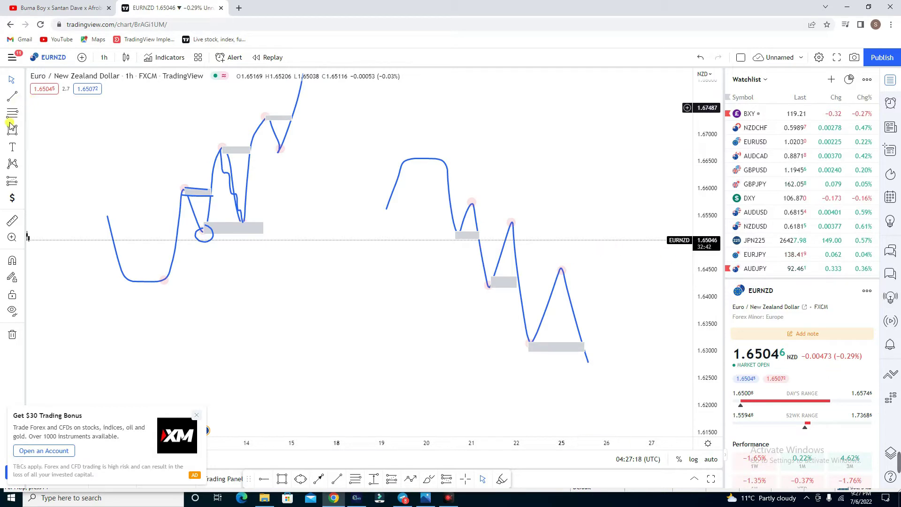
pyautogui.moveTo(471, 203)
pyautogui.mouseDown()
pyautogui.moveTo(522, 211)
pyautogui.moveTo(474, 214)
pyautogui.mouseUp()
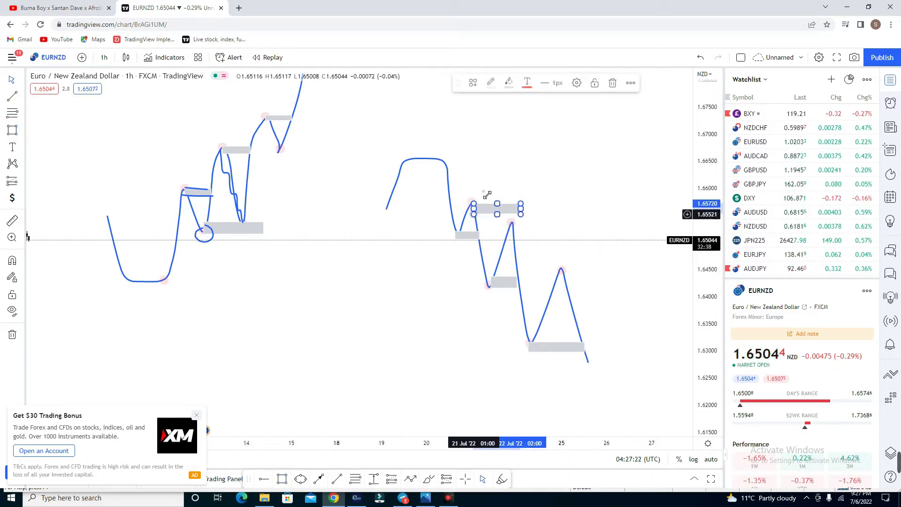
pyautogui.click(485, 179)
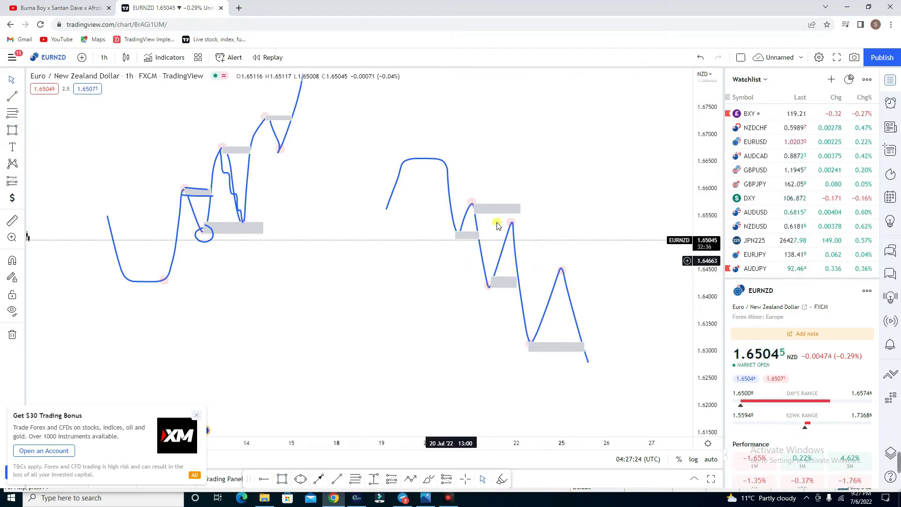
# - Draw a short horizontal trend line along the upper edge of the zone at the first swing low of the bearish sketch
pyautogui.click(13, 96)
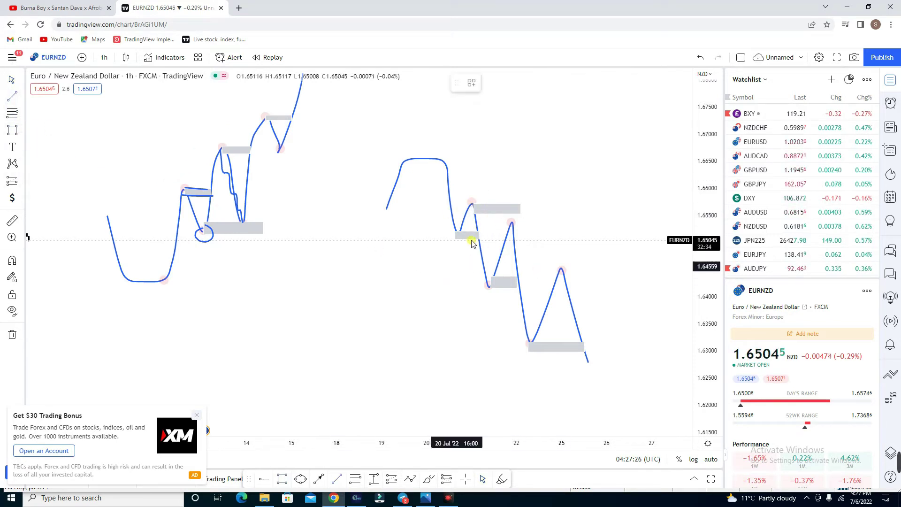
pyautogui.click(457, 233)
pyautogui.click(479, 233)
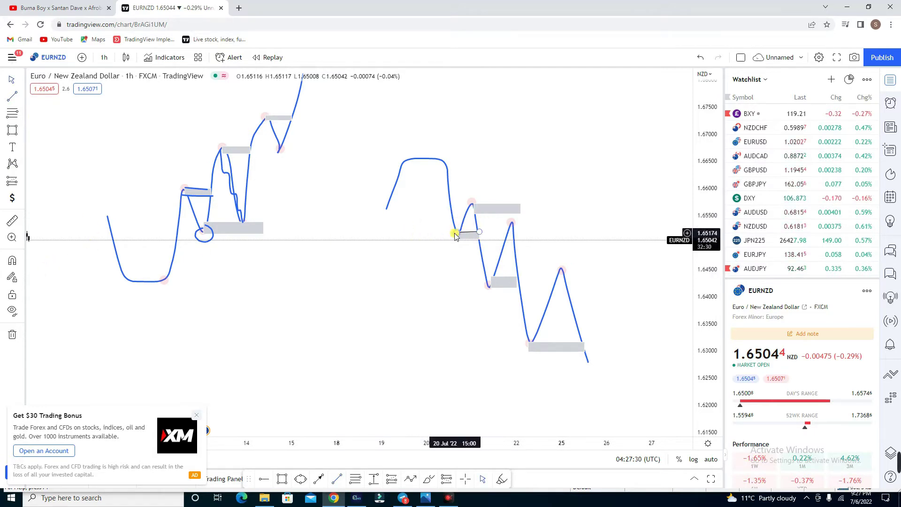
pyautogui.click(491, 287)
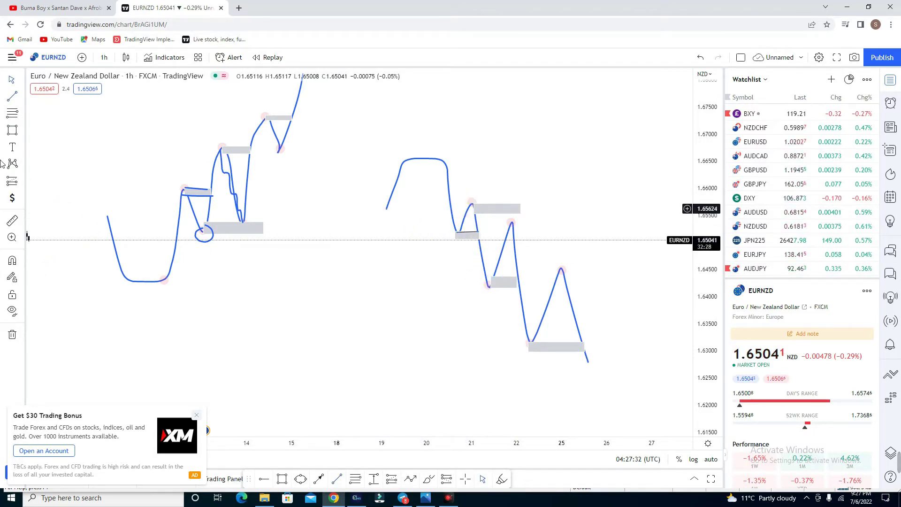
# - Draw trend lines from the second swing low up into the upper zone and down to the lowest low, and close the advertisement
pyautogui.click(12, 96)
pyautogui.click(489, 285)
pyautogui.click(489, 287)
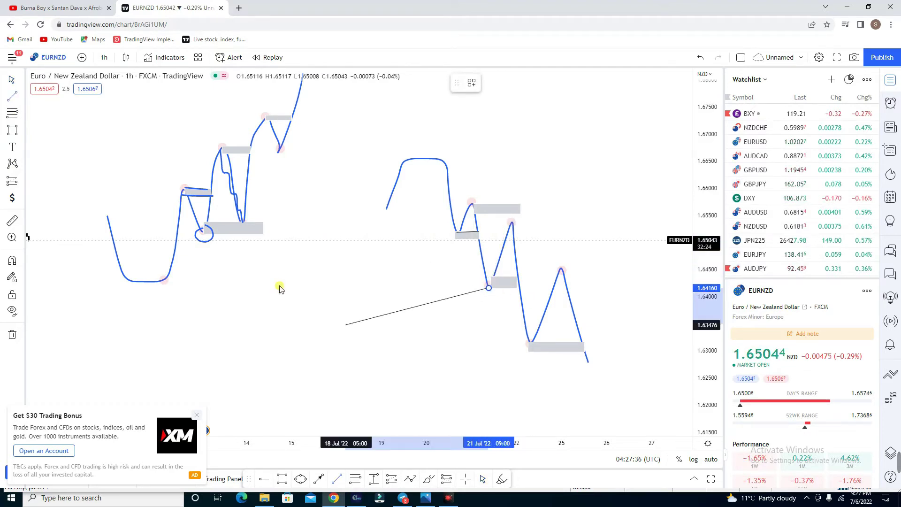
pyautogui.click(511, 215)
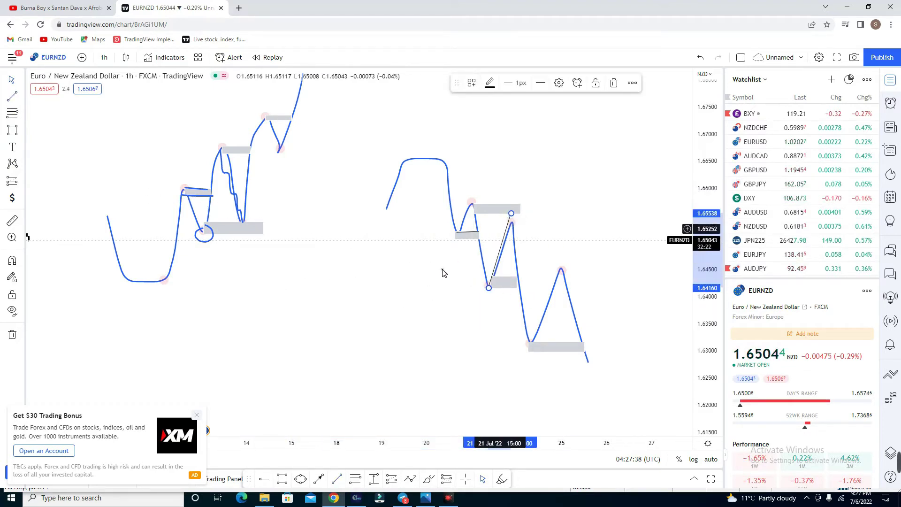
pyautogui.click(7, 97)
pyautogui.click(512, 215)
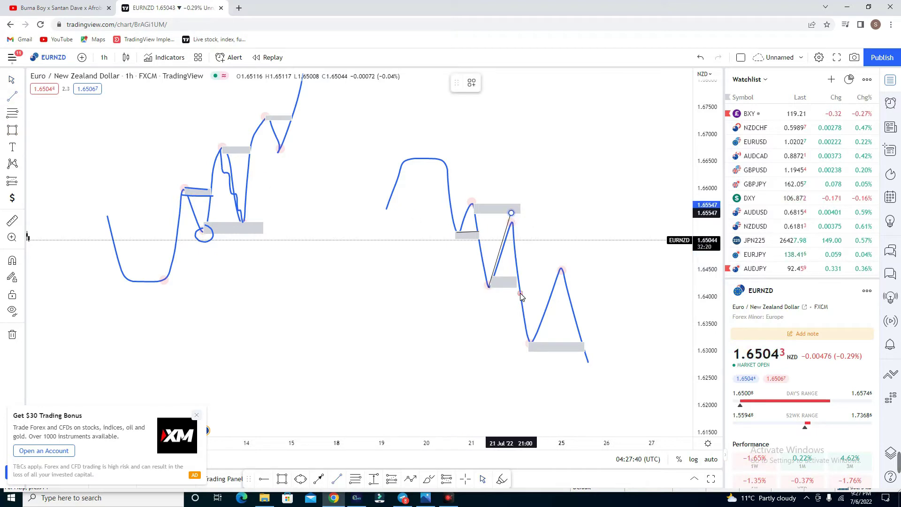
pyautogui.click(531, 344)
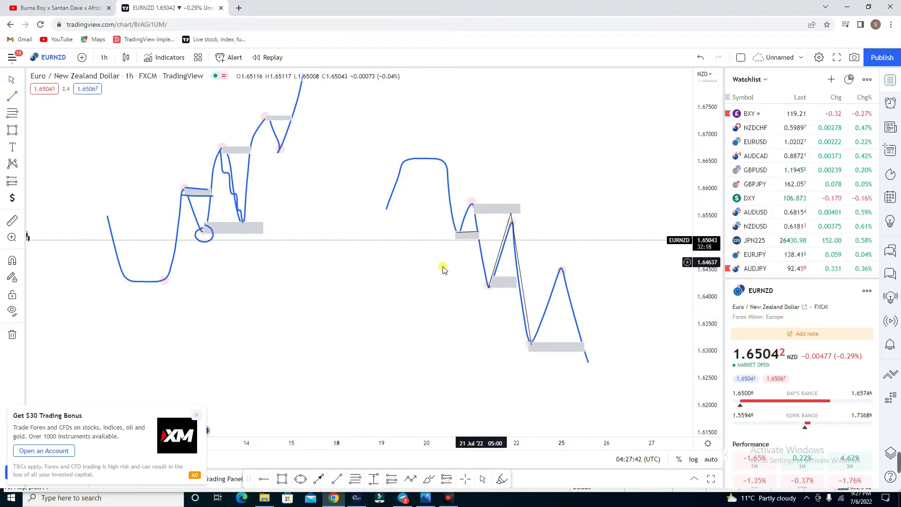
pyautogui.click(433, 255)
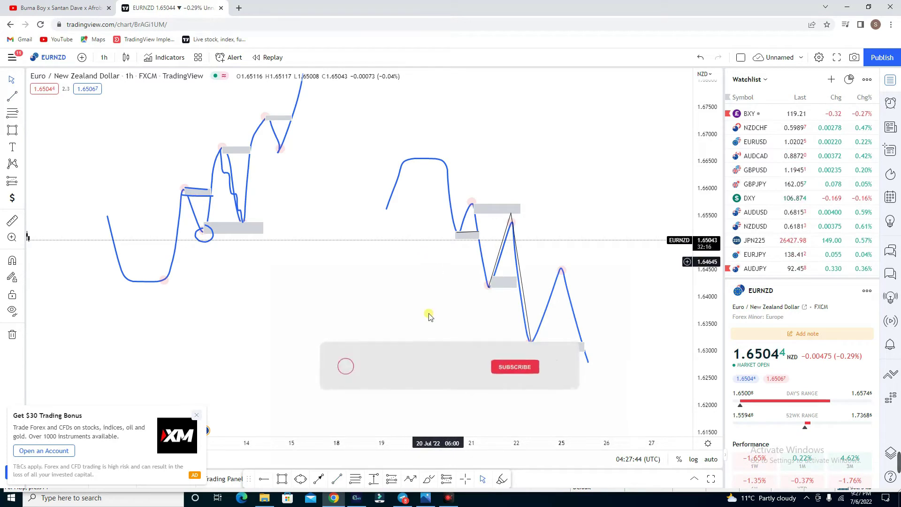
pyautogui.click(197, 415)
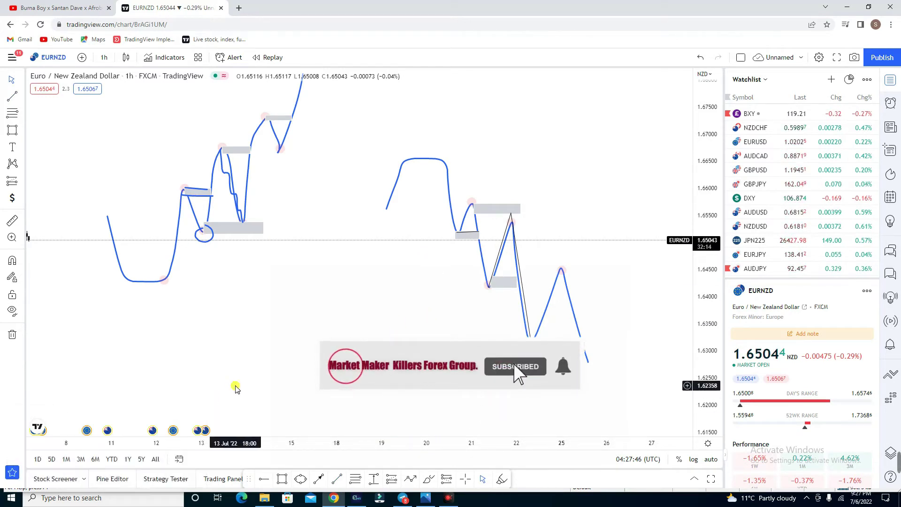
pyautogui.click(499, 241)
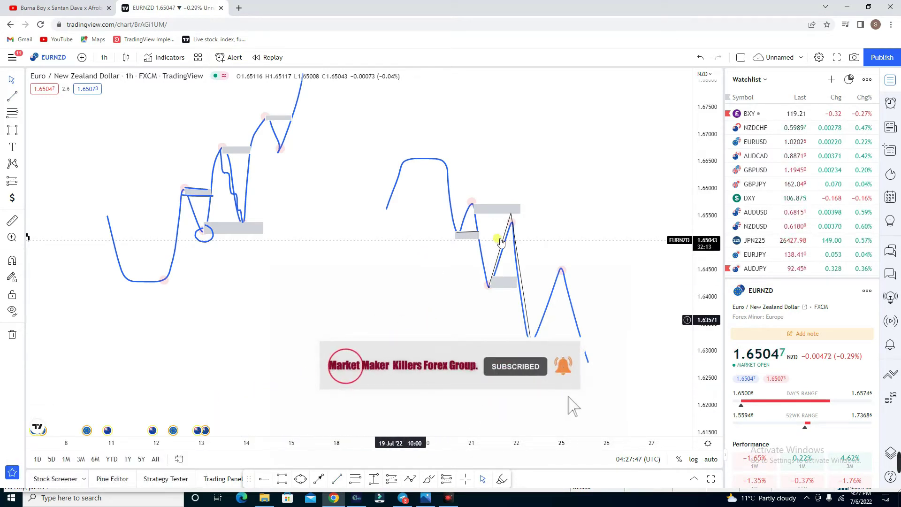
pyautogui.click(474, 206)
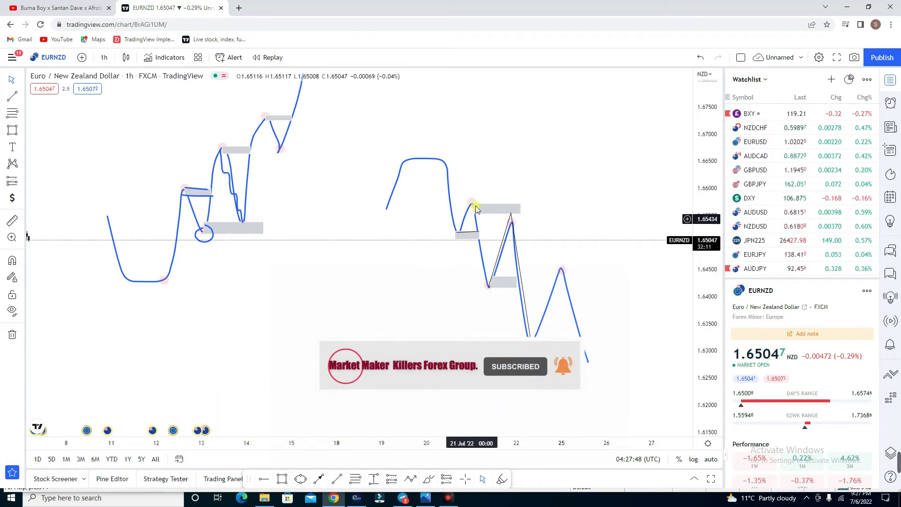
pyautogui.click(469, 236)
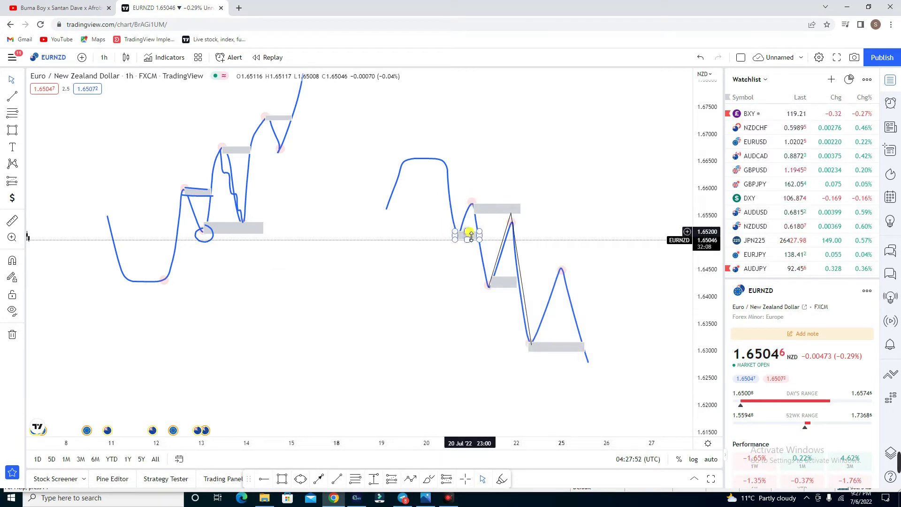
pyautogui.click(515, 201)
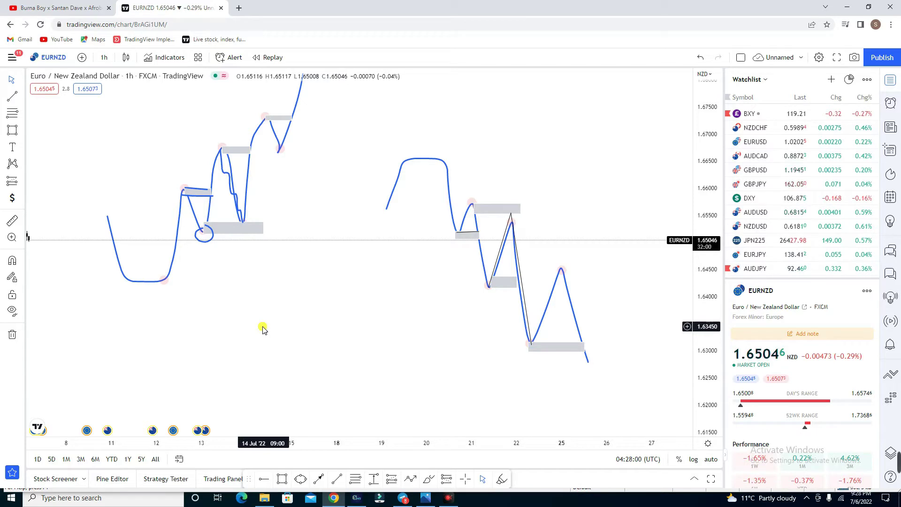
# - Brush a zigzag rally from the second swing low up to the upper zone, followed by a drop to the lowest low
pyautogui.click(12, 130)
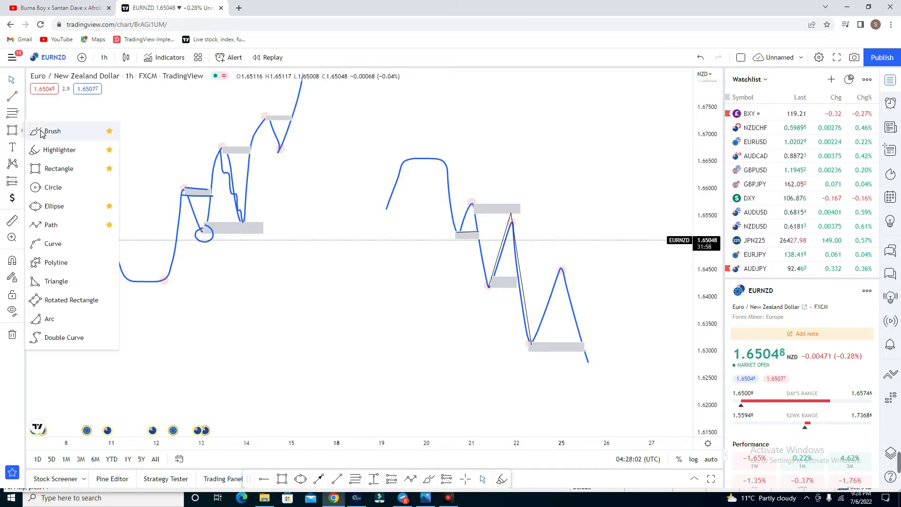
pyautogui.click(46, 130)
pyautogui.moveTo(486, 285)
pyautogui.mouseDown()
pyautogui.moveTo(513, 219)
pyautogui.moveTo(529, 349)
pyautogui.mouseUp()
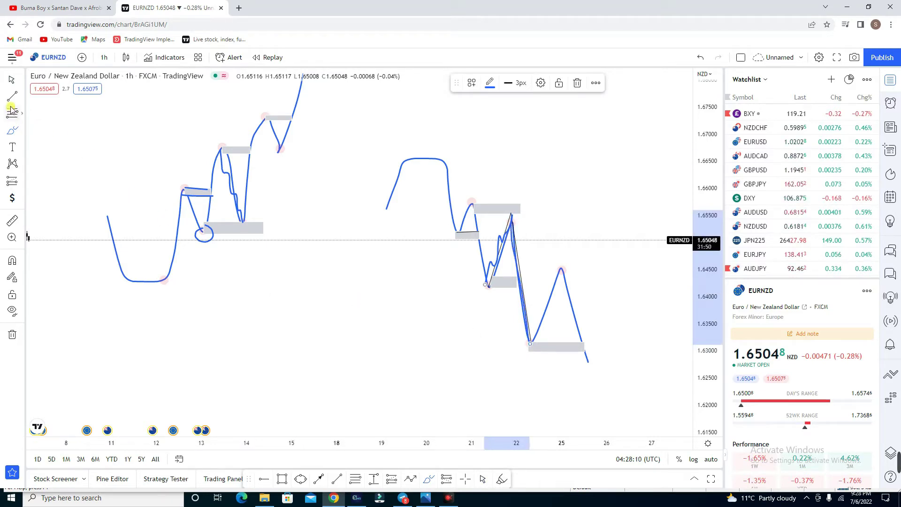
# - Place a short position beside the upper zone, with entry at about 1.65694, stop at about 1.65847 and target at about 1.63407
pyautogui.click(20, 185)
pyautogui.click(63, 200)
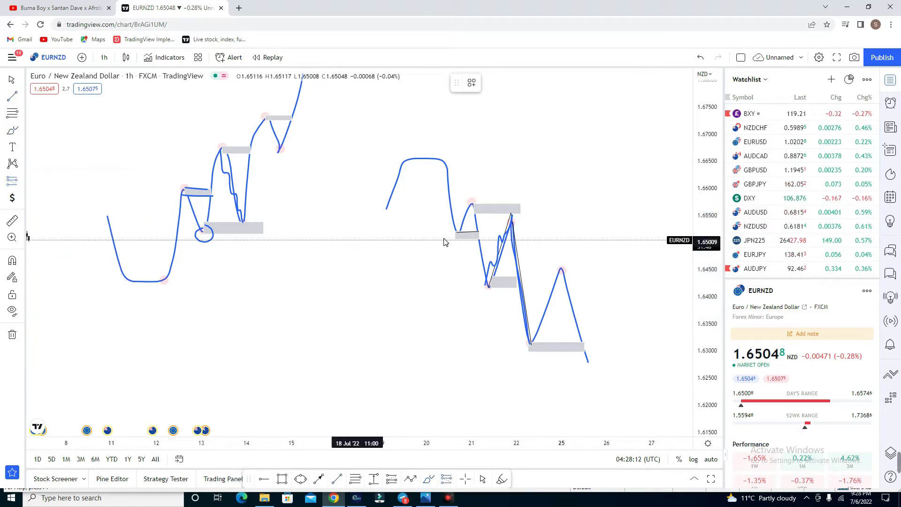
pyautogui.click(521, 219)
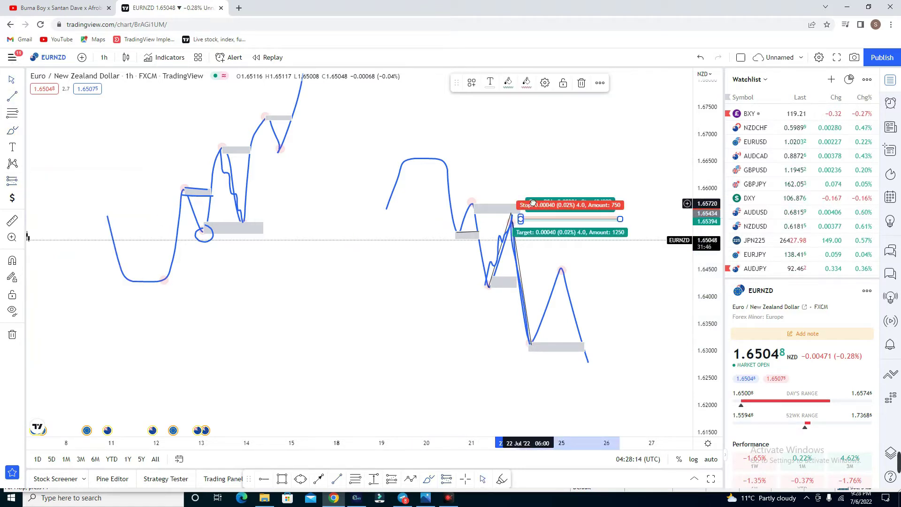
pyautogui.moveTo(530, 204); pyautogui.dragTo(530, 329)
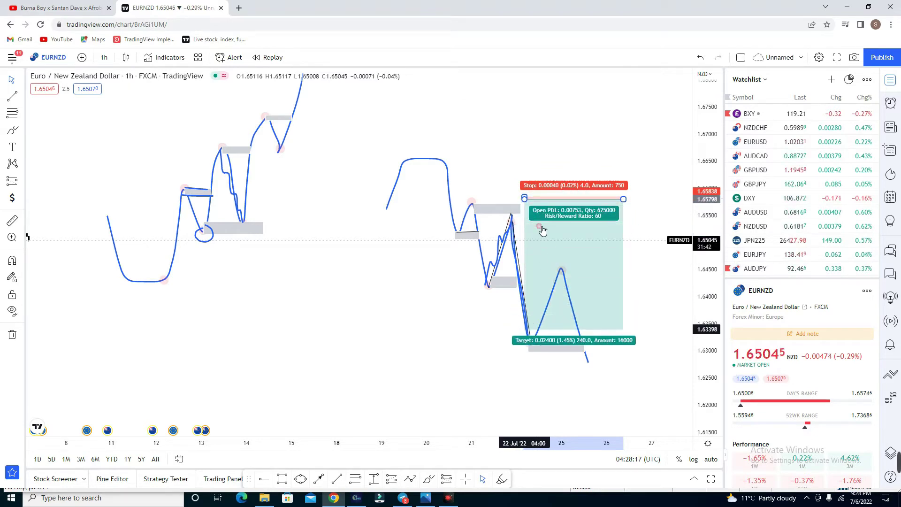
pyautogui.click(527, 198)
pyautogui.moveTo(527, 198); pyautogui.dragTo(526, 208)
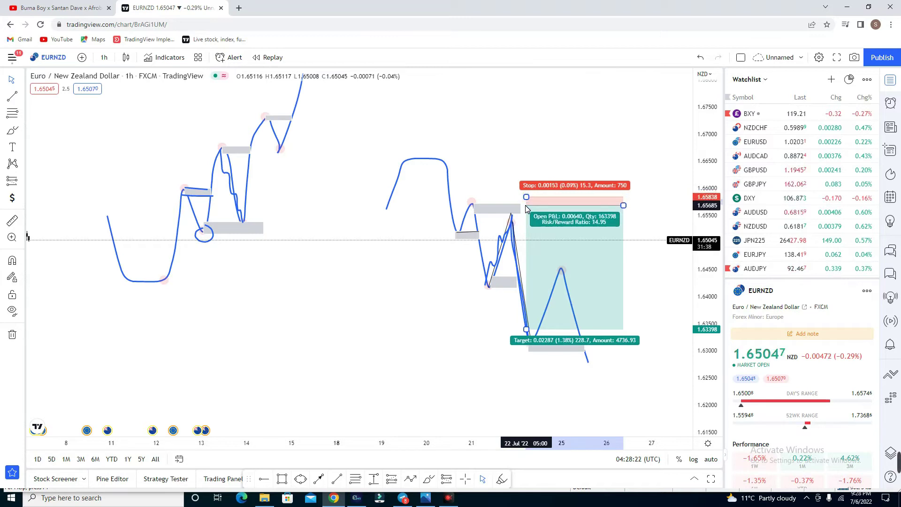
pyautogui.moveTo(569, 255); pyautogui.dragTo(564, 255)
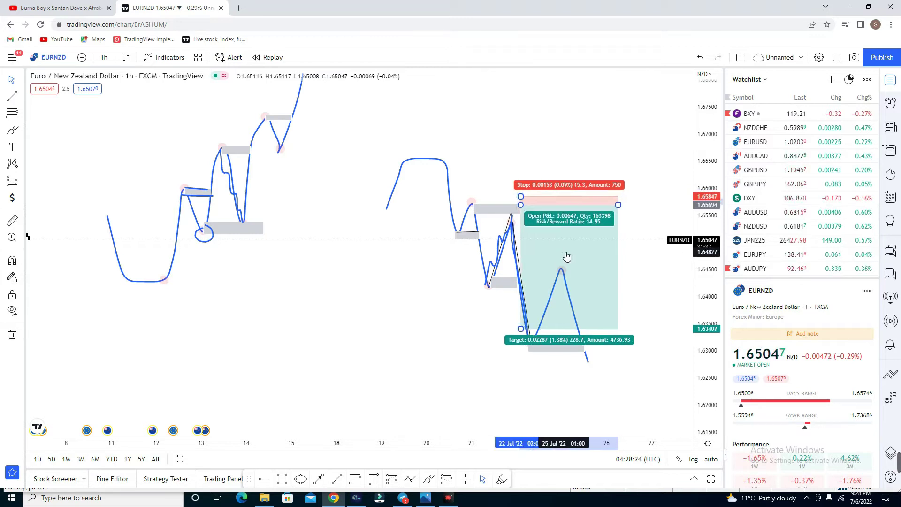
# - Extend the short position's target down to the lowest zone, at about 1.63068
pyautogui.click(424, 190)
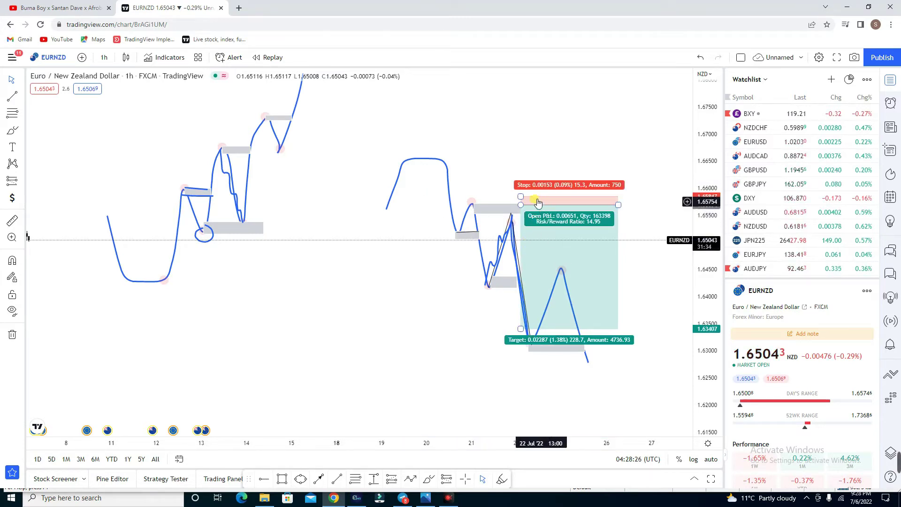
pyautogui.click(521, 197)
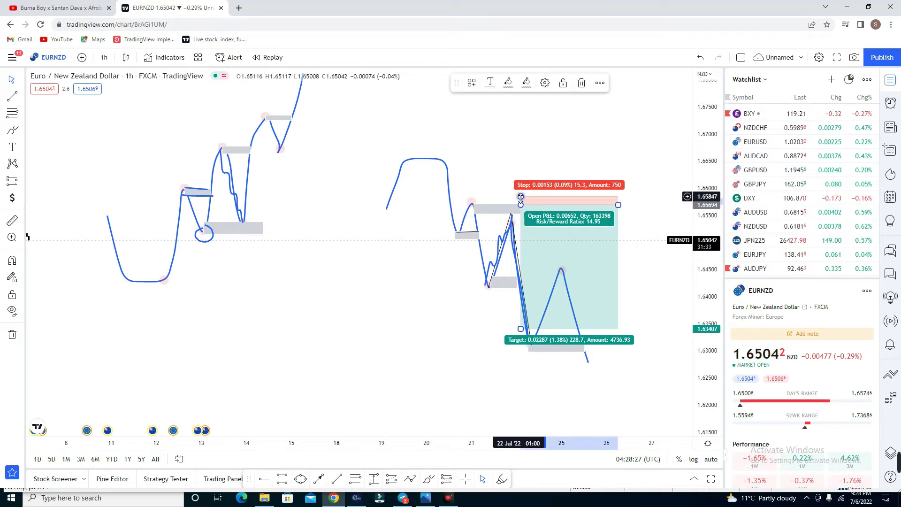
pyautogui.click(356, 304)
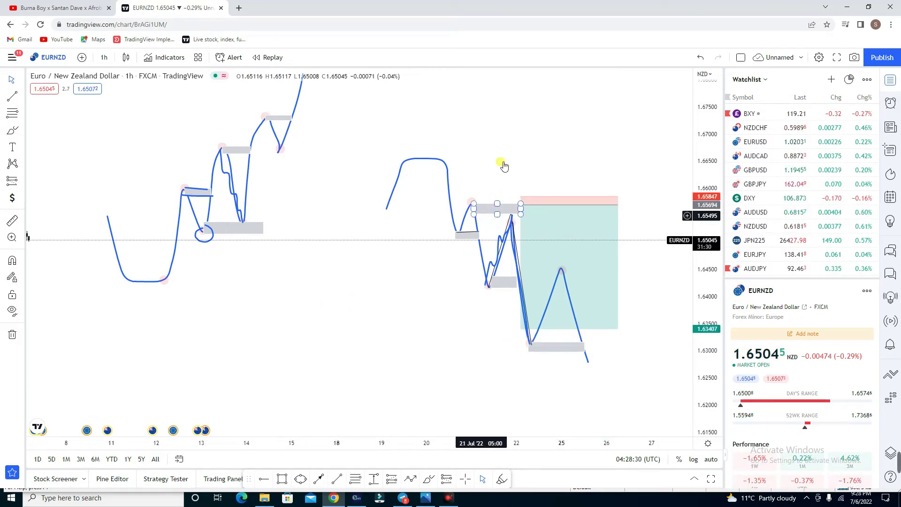
pyautogui.click(522, 333)
pyautogui.moveTo(518, 350); pyautogui.dragTo(486, 348)
pyautogui.click(485, 349)
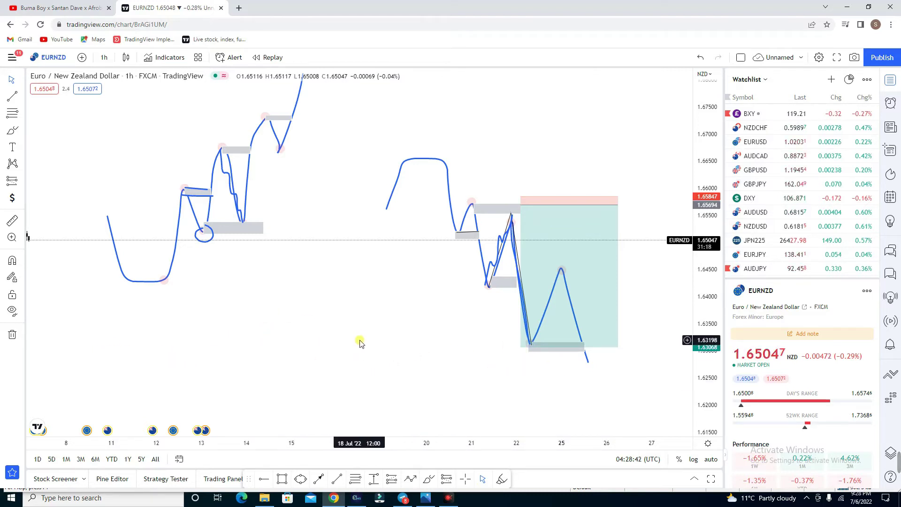
# - Draw a rectangle zone extending forward from the latest higher low of the bullish sketch
pyautogui.moveTo(338, 316); pyautogui.dragTo(417, 355)
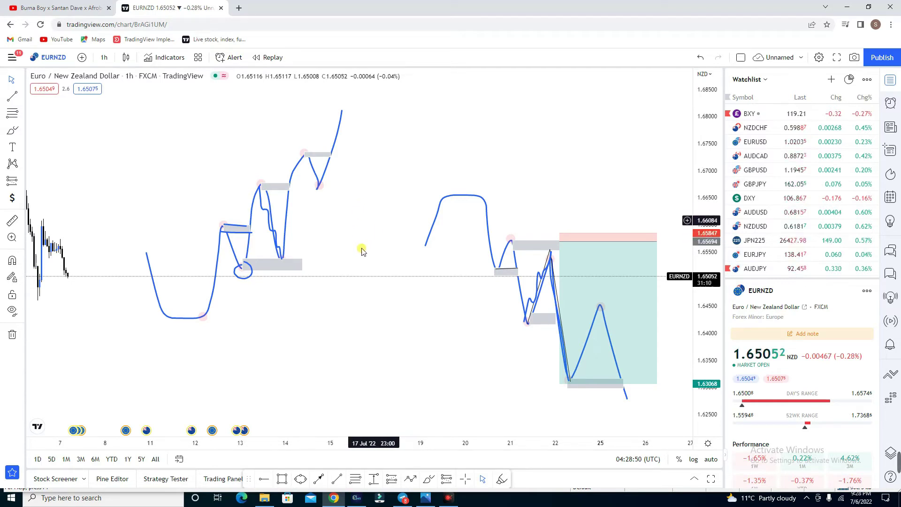
pyautogui.moveTo(331, 237); pyautogui.dragTo(292, 265)
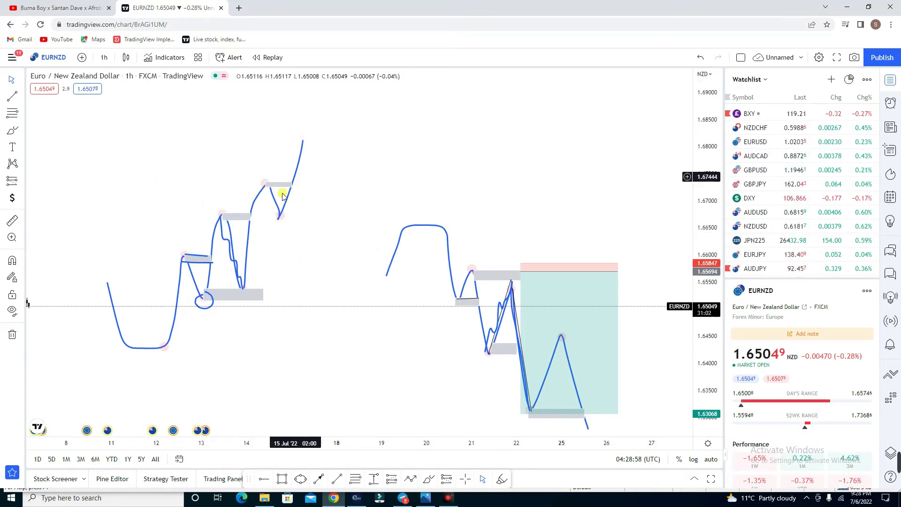
pyautogui.click(21, 131)
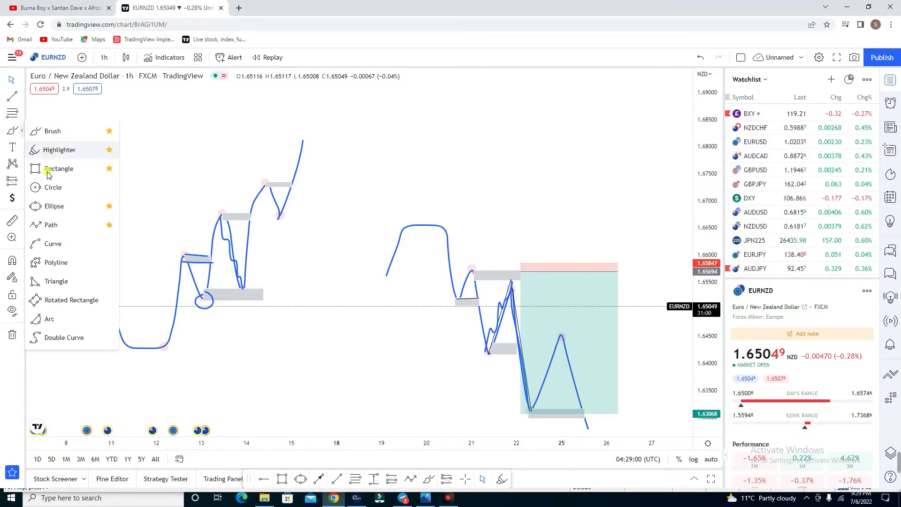
pyautogui.click(61, 169)
pyautogui.moveTo(277, 222); pyautogui.dragTo(363, 210)
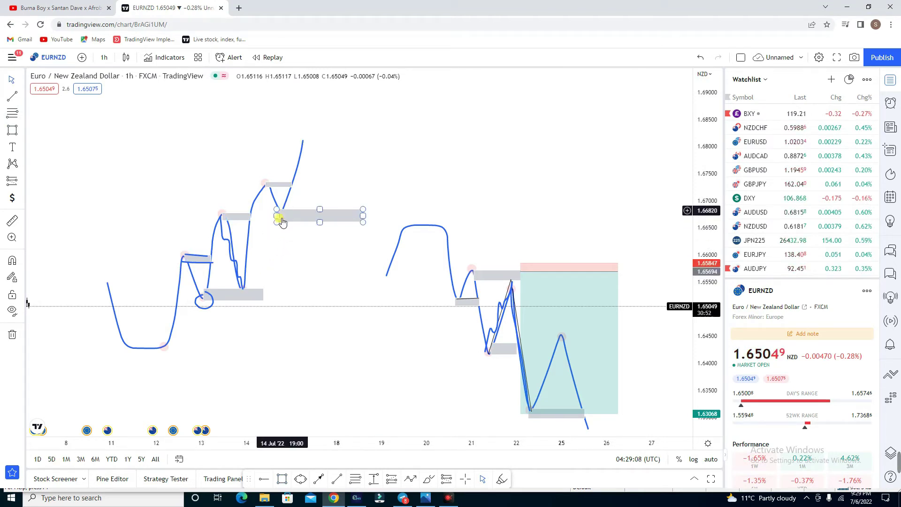
pyautogui.click(291, 196)
pyautogui.click(277, 185)
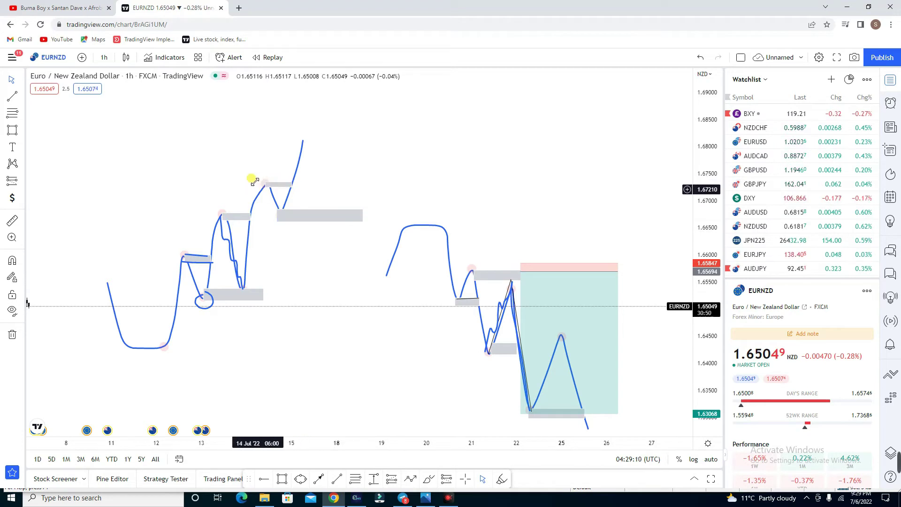
# - Brush a zigzag pullback from the bullish sketch's peak into the new zone, followed by a rally to about 1.68328
pyautogui.click(22, 130)
pyautogui.click(49, 134)
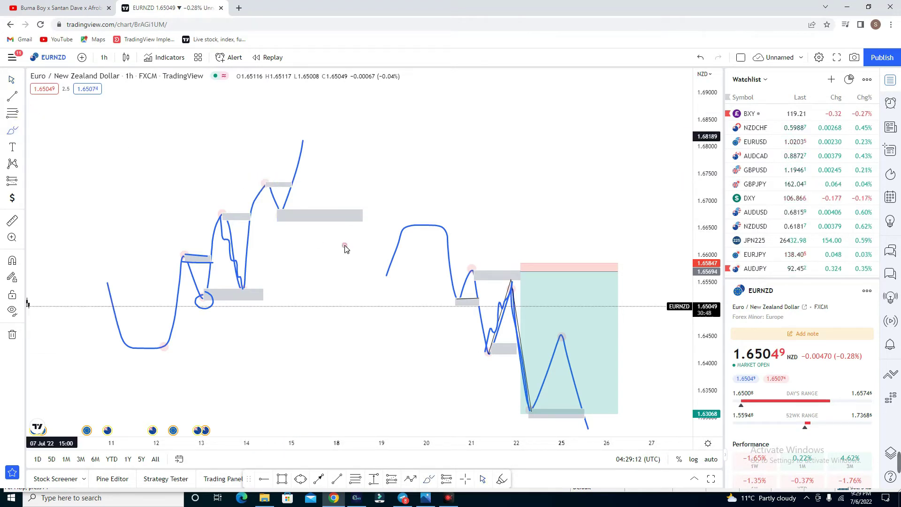
pyautogui.moveTo(302, 155); pyautogui.dragTo(340, 216)
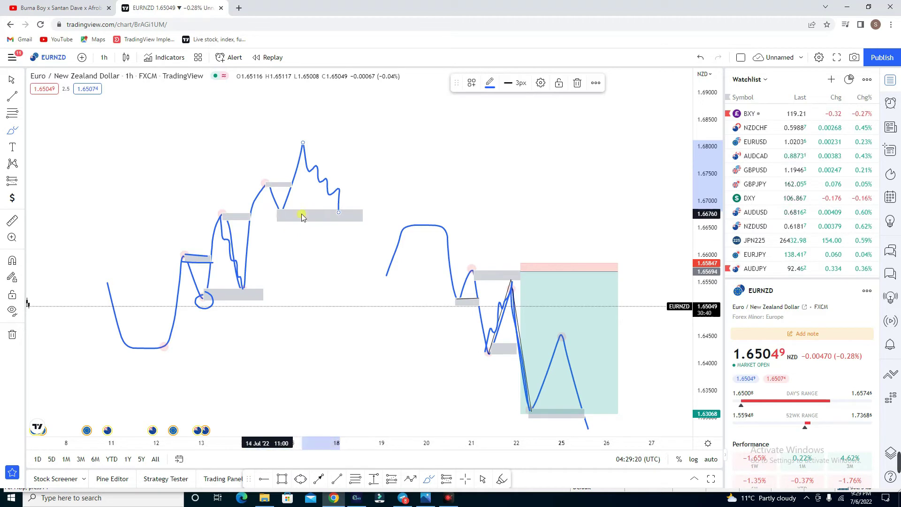
pyautogui.moveTo(341, 213); pyautogui.dragTo(367, 133)
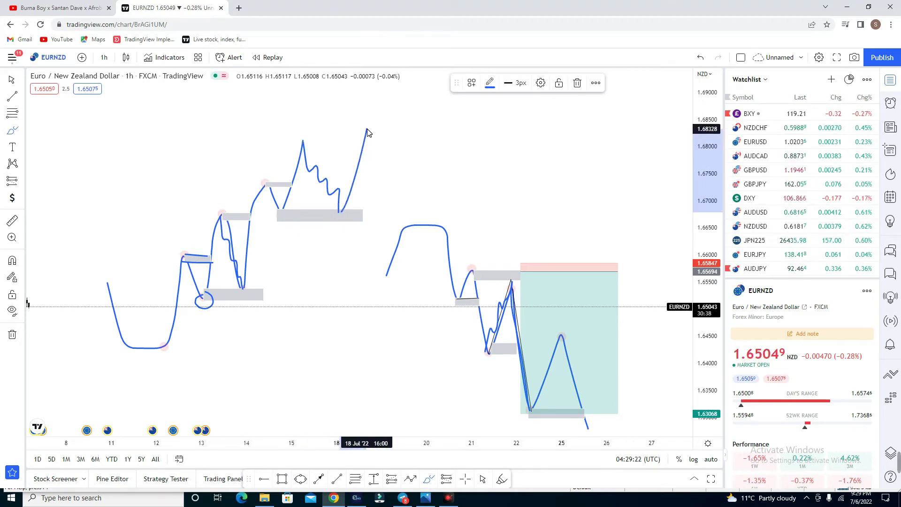
# - Switch to the Photos window and enlarge the EURNZDH12.png chart image to full screen
pyautogui.click(266, 294)
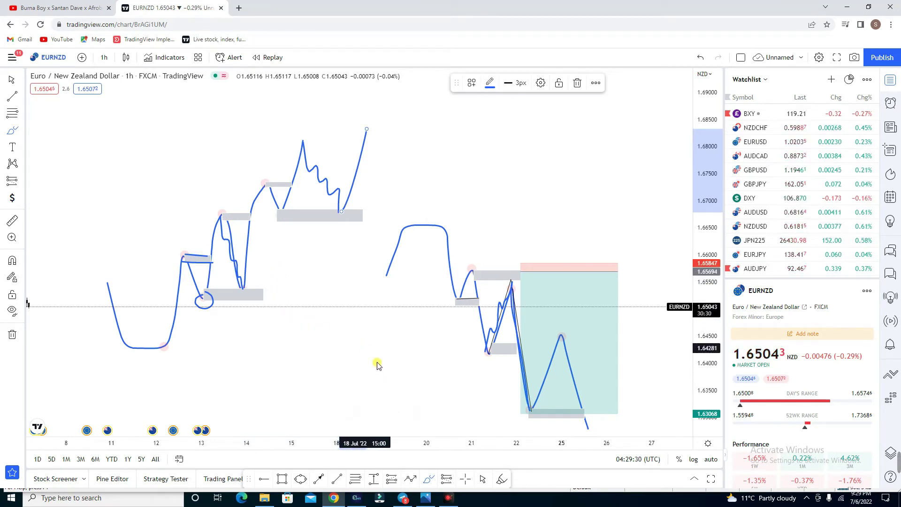
pyautogui.click(425, 498)
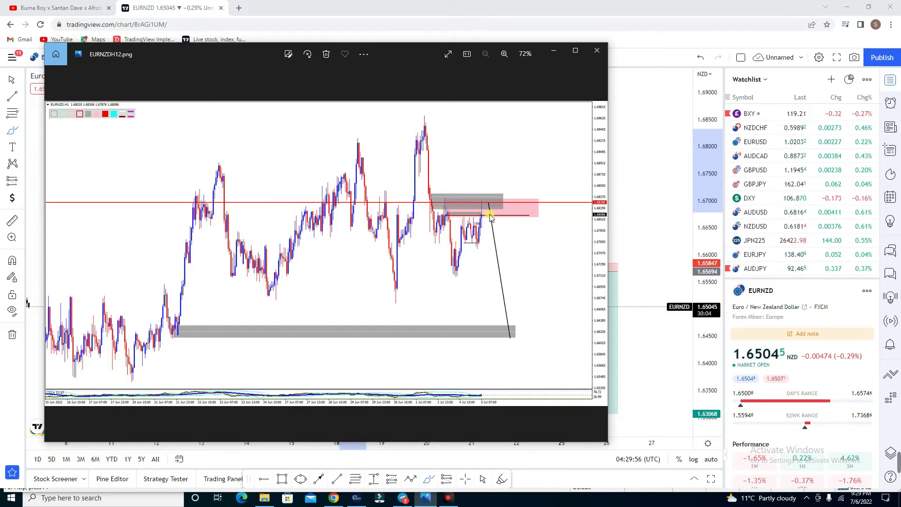
pyautogui.doubleClick(531, 47)
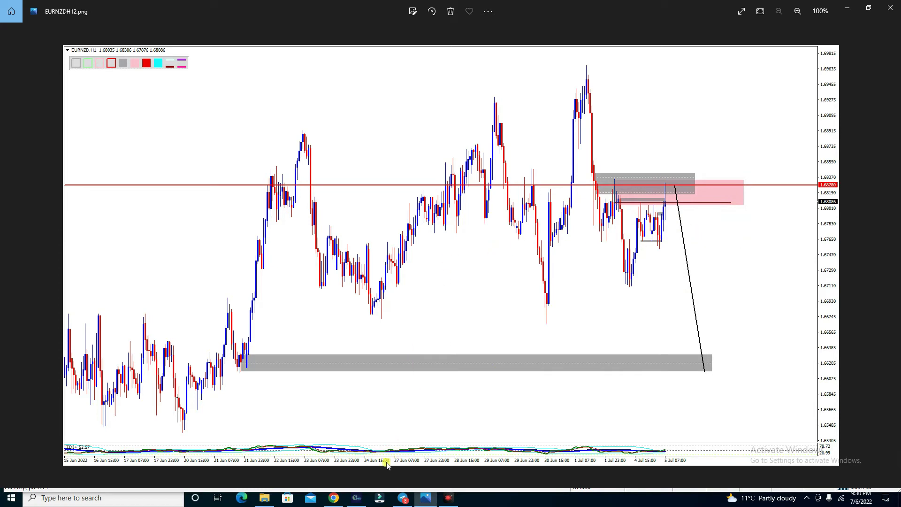
# - Switch to MetaTrader and measure the drop from the upper grey zone to the July low on the white-background EURNZD,H1 chart
pyautogui.click(356, 497)
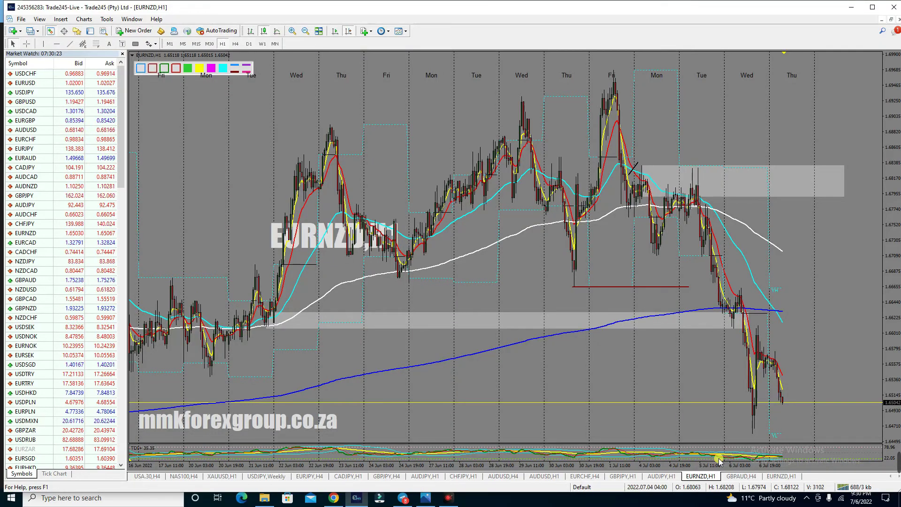
pyautogui.click(782, 476)
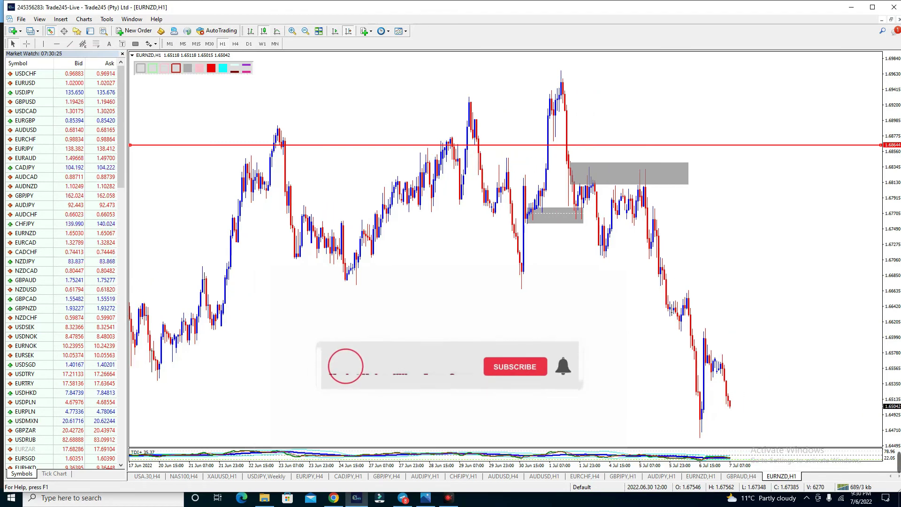
pyautogui.moveTo(437, 235); pyautogui.dragTo(249, 217)
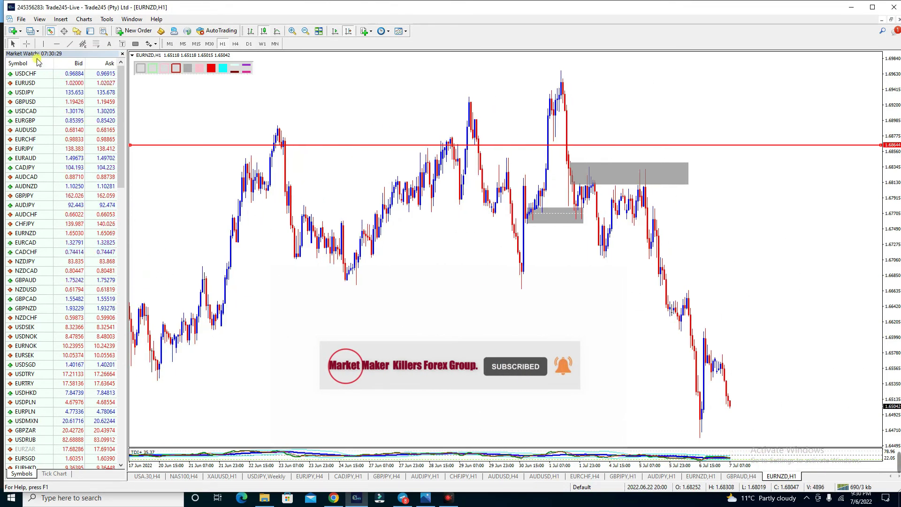
pyautogui.click(27, 44)
pyautogui.middleClick(694, 187)
pyautogui.moveTo(646, 178); pyautogui.dragTo(703, 441)
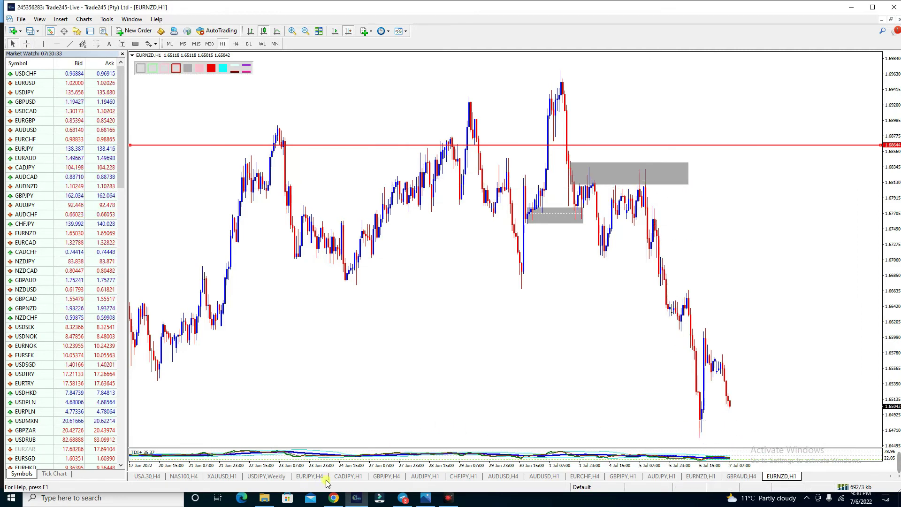
# - Switch to Telegram and view the latest EURNZD chart screenshot in the MMK VIP signals channel
pyautogui.click(403, 498)
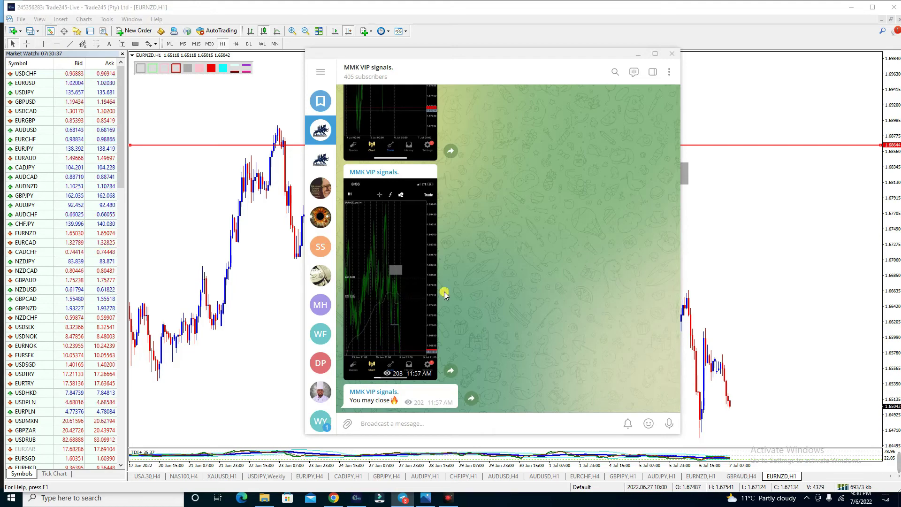
pyautogui.click(402, 278)
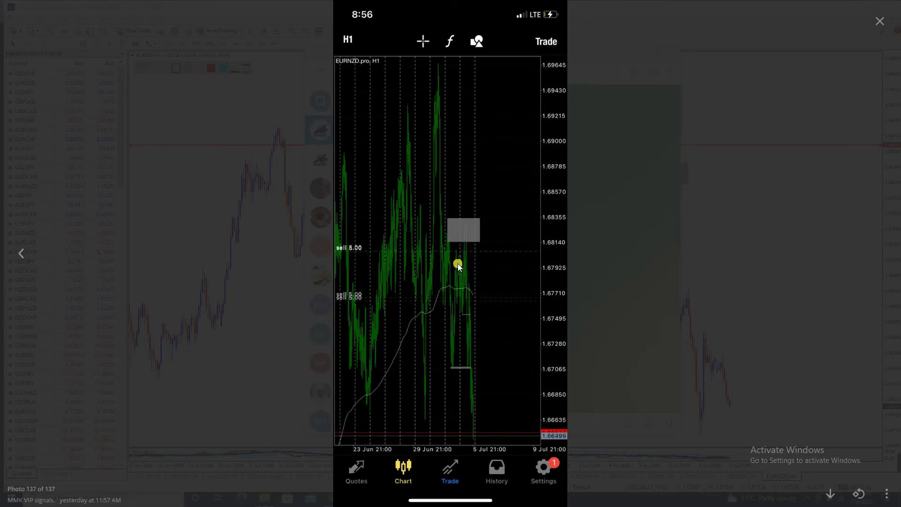
pyautogui.press('Escape')
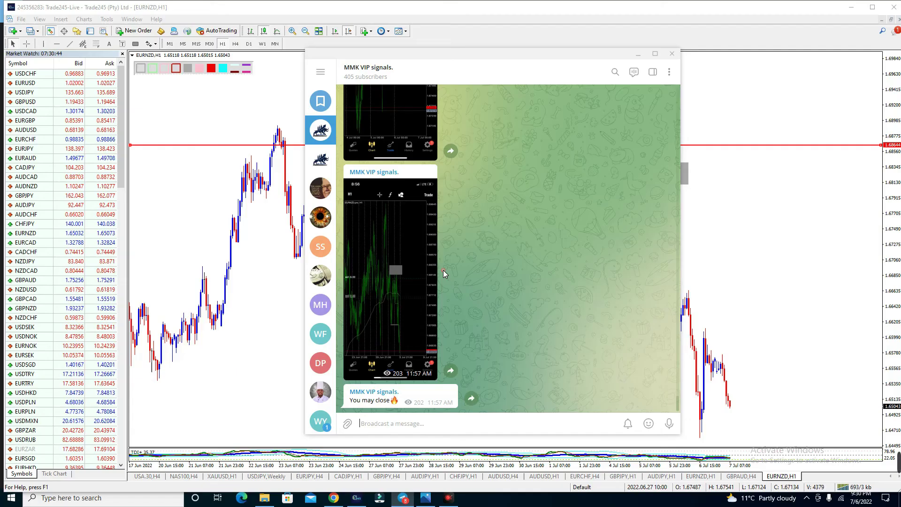
# - Open the member chat with the WF avatar and view the shared account screenshot and the myForexFunds evaluation message
pyautogui.click(325, 335)
pyautogui.scroll(5, 380, 244)
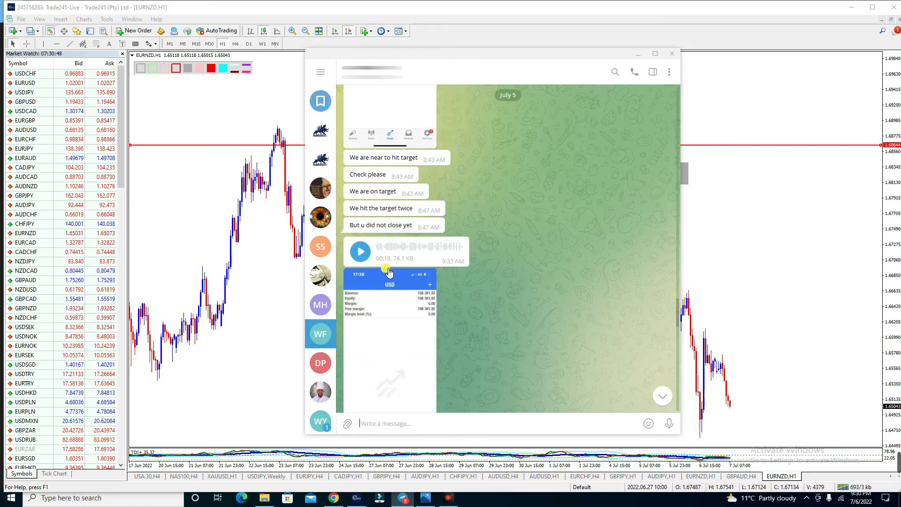
pyautogui.scroll(3, 389, 272)
pyautogui.click(397, 238)
pyautogui.press('Escape')
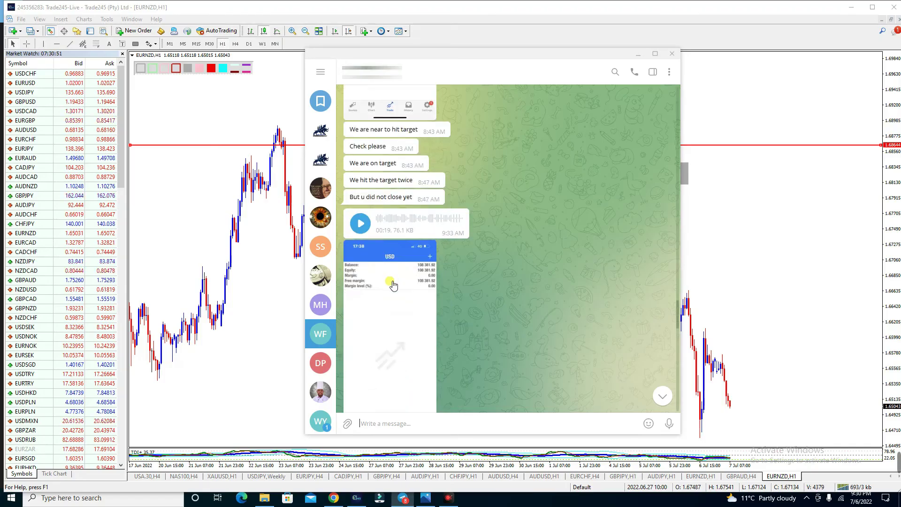
pyautogui.scroll(-5, 393, 283)
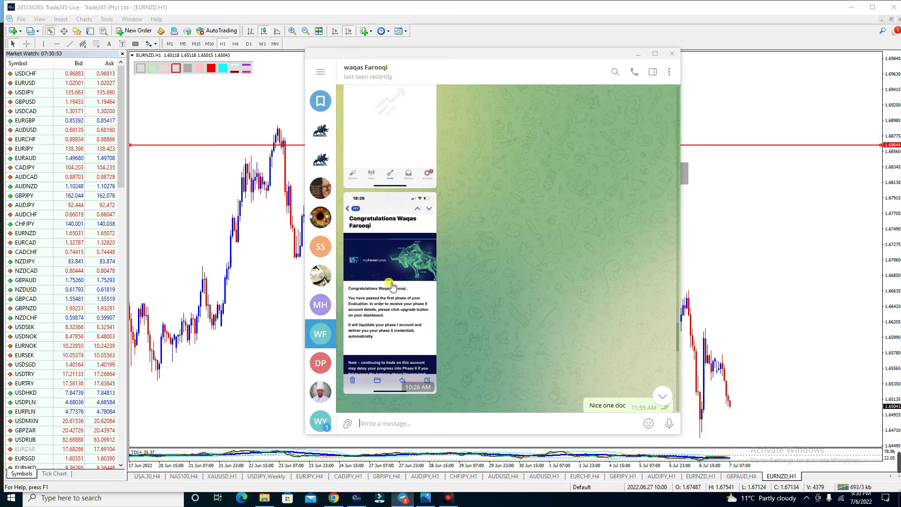
pyautogui.click(389, 285)
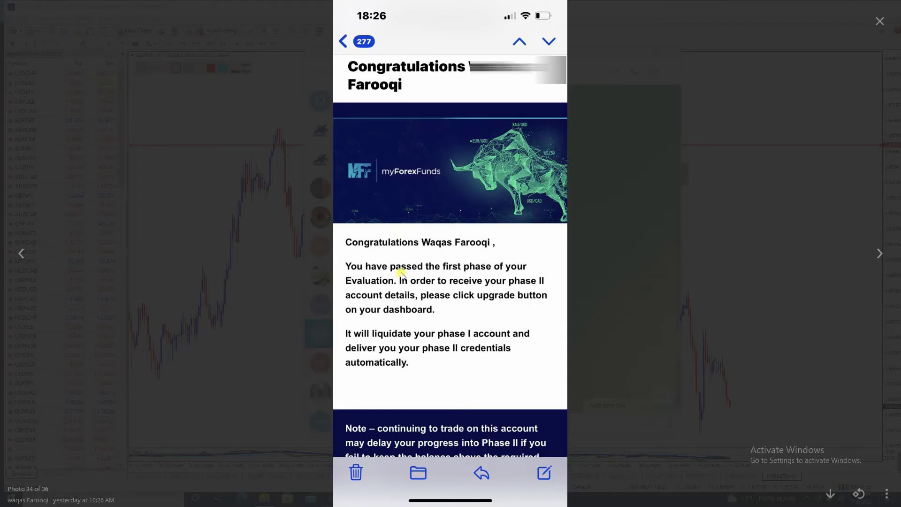
pyautogui.press('Escape')
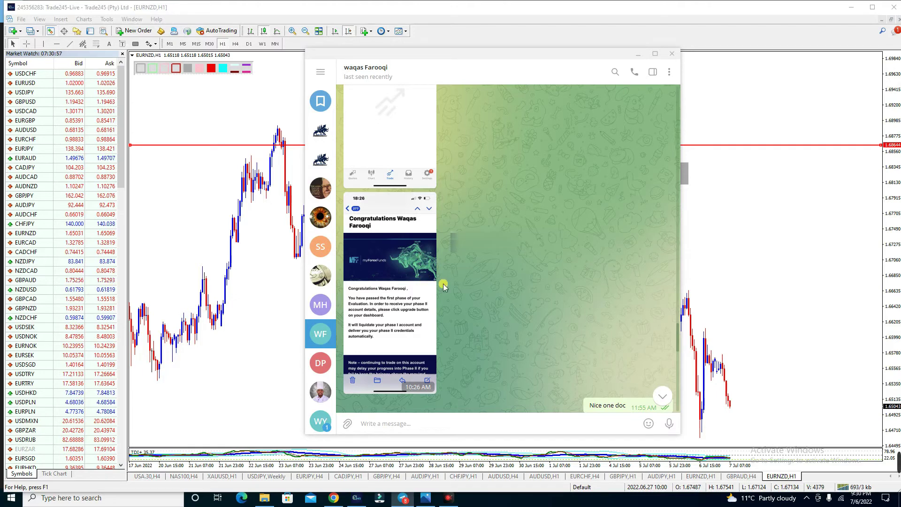
# - Return to MetaTrader, show the grey-background EURNZD,H1 chart and enlarge its TDI indicator pane to about a third of the window
pyautogui.click(262, 238)
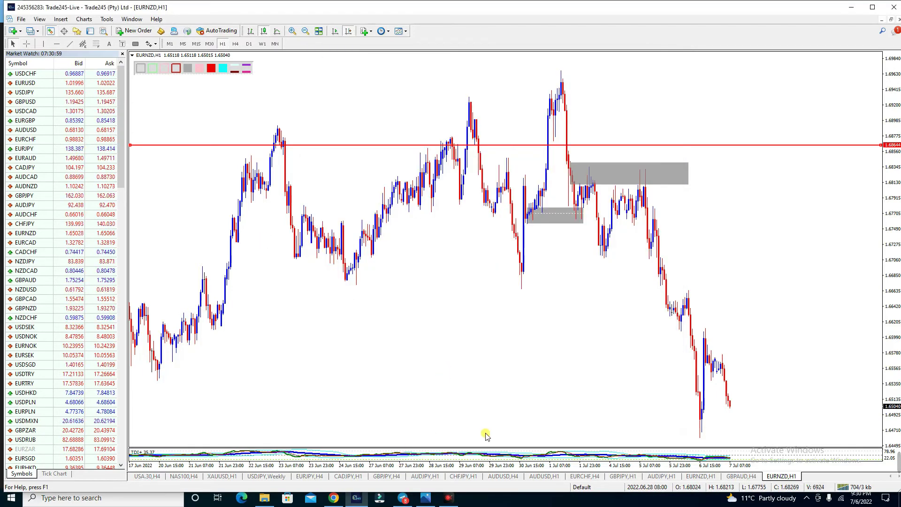
pyautogui.click(701, 476)
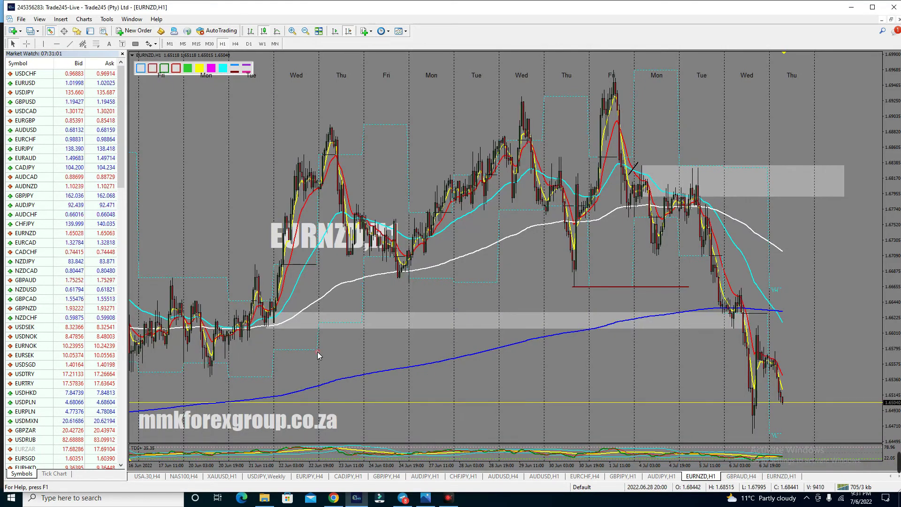
pyautogui.click(361, 346)
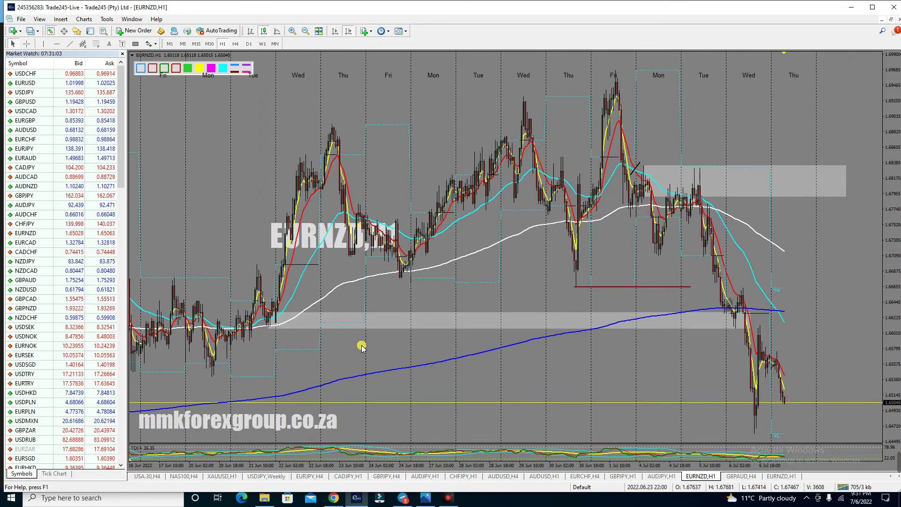
pyautogui.moveTo(331, 362); pyautogui.dragTo(355, 231)
pyautogui.scroll(-3, 361, 258)
pyautogui.click(606, 438)
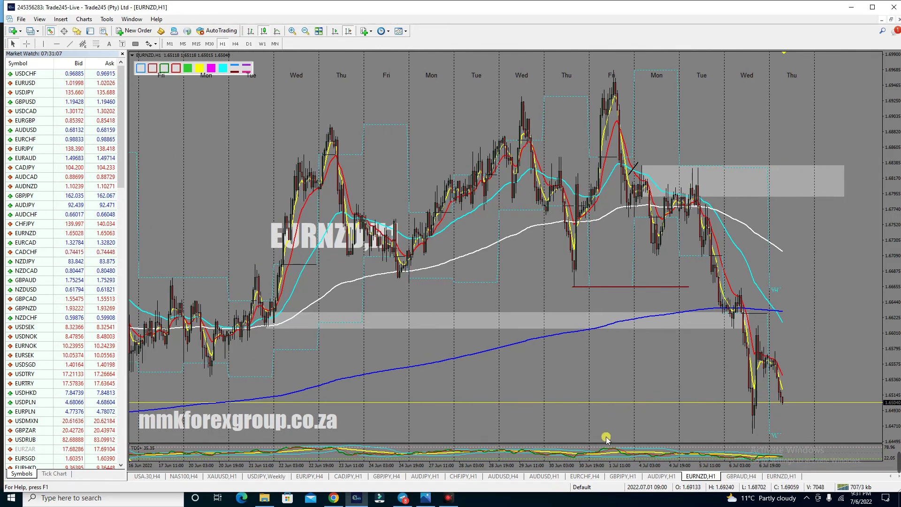
pyautogui.moveTo(615, 450); pyautogui.dragTo(606, 306)
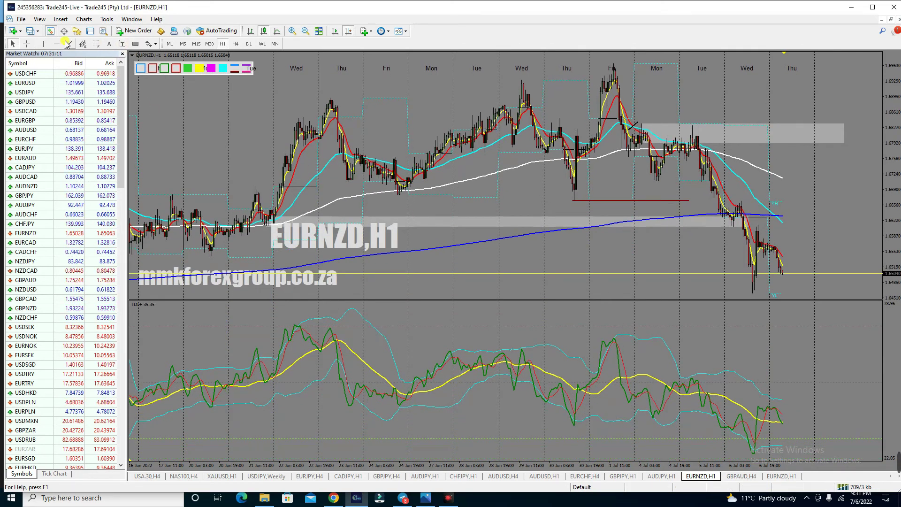
# - Draw a short trend line over the twin TDI peaks beneath Friday's price high
pyautogui.click(623, 86)
pyautogui.click(616, 307)
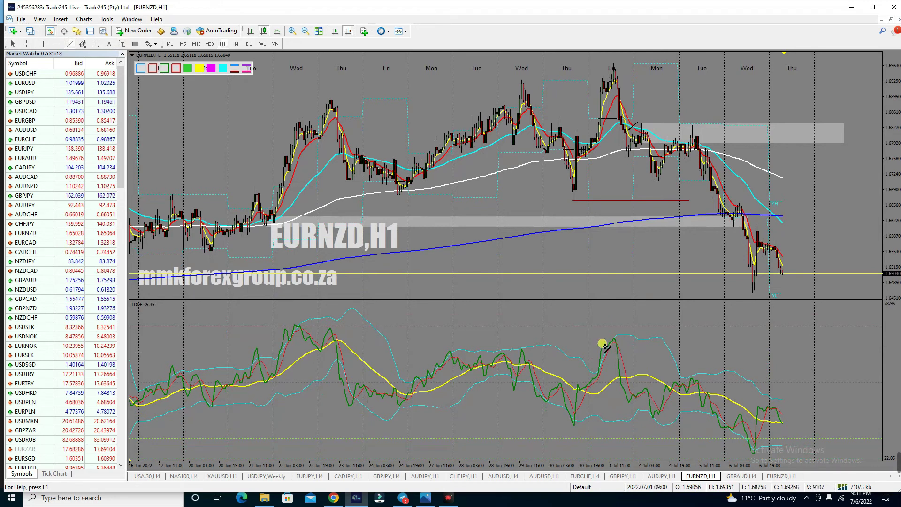
pyautogui.moveTo(599, 340); pyautogui.dragTo(631, 334)
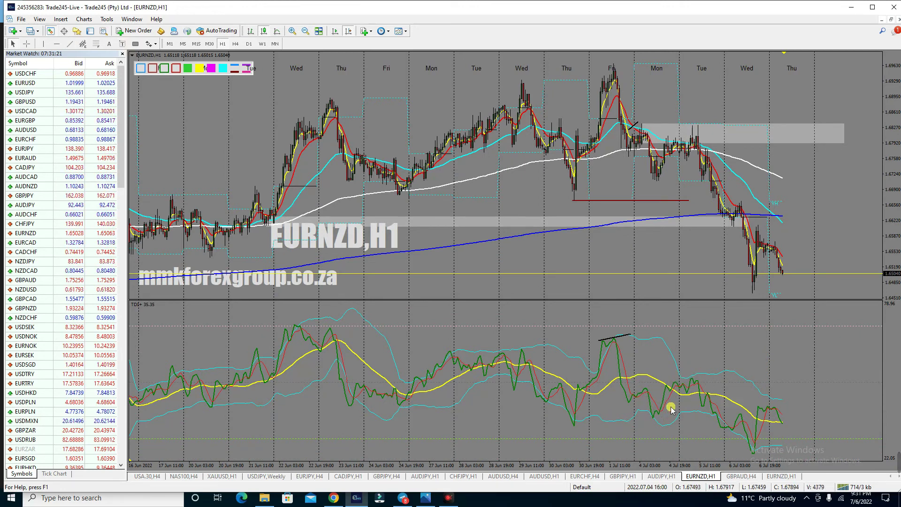
# - Draw a rectangle over the cluster of TDI peaks from Monday 4 July into Tuesday 5 July
pyautogui.click(136, 44)
pyautogui.moveTo(664, 376); pyautogui.dragTo(710, 389)
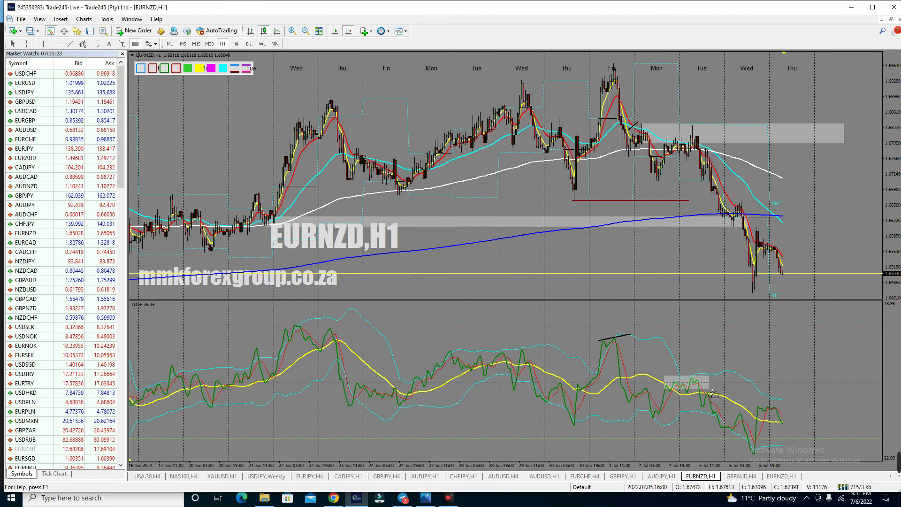
pyautogui.click(70, 44)
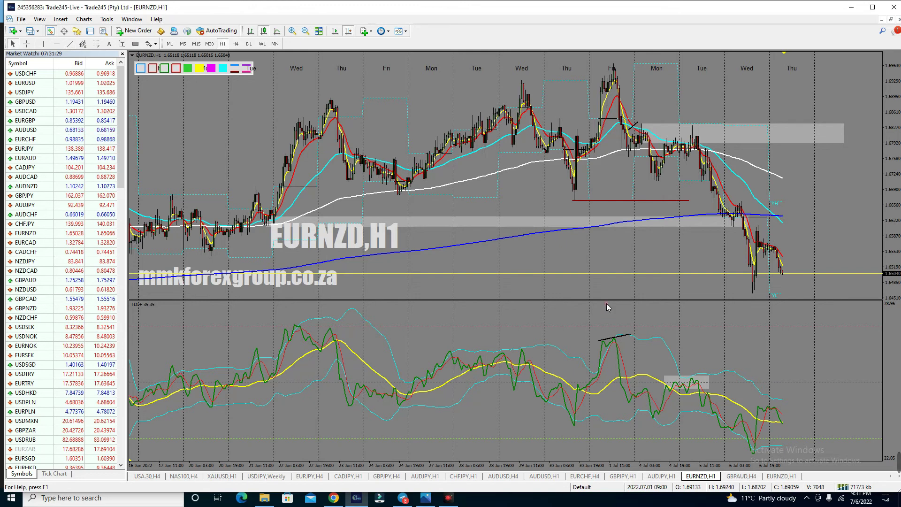
# - Shrink the TDI pane and draw a thin rectangle from the Wednesday 29 June swing high across to Friday's peak
pyautogui.moveTo(606, 300); pyautogui.dragTo(605, 388)
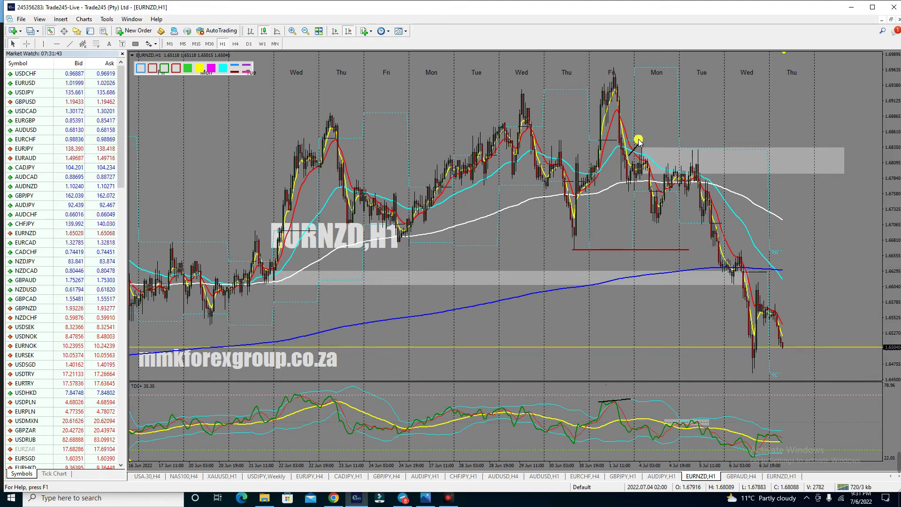
pyautogui.click(135, 43)
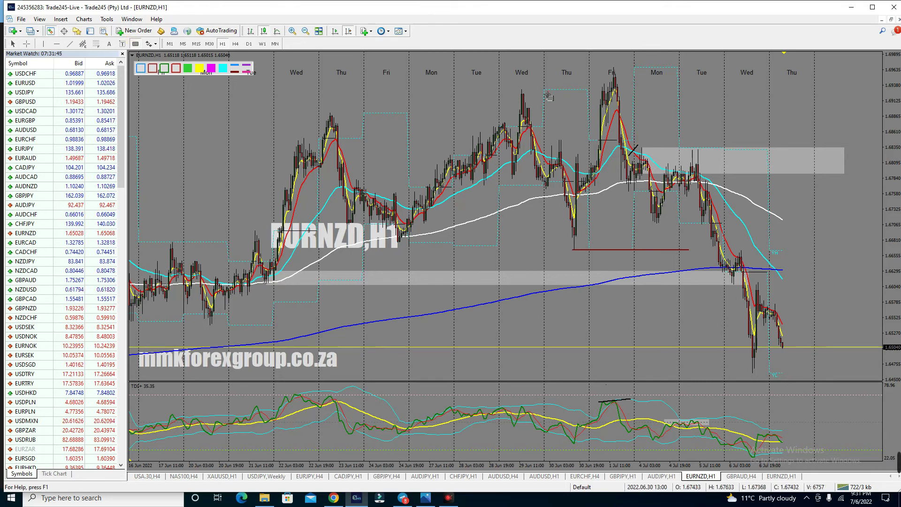
pyautogui.moveTo(627, 94); pyautogui.dragTo(637, 94)
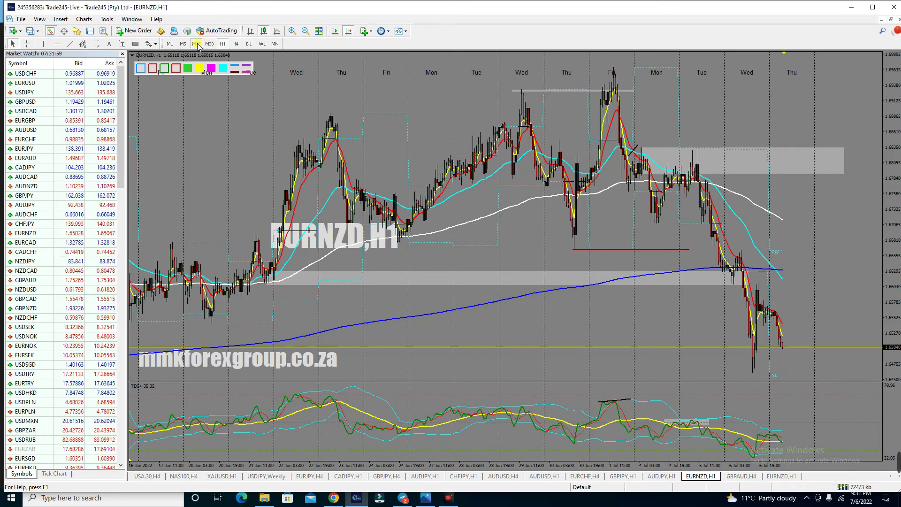
# - Switch the EURNZD chart to M15 with the TDI pane collapsed, and mark Wednesday's early swing high with a rectangle
pyautogui.click(348, 31)
pyautogui.click(349, 31)
pyautogui.moveTo(285, 179); pyautogui.dragTo(417, 214)
pyautogui.moveTo(368, 382); pyautogui.dragTo(390, 474)
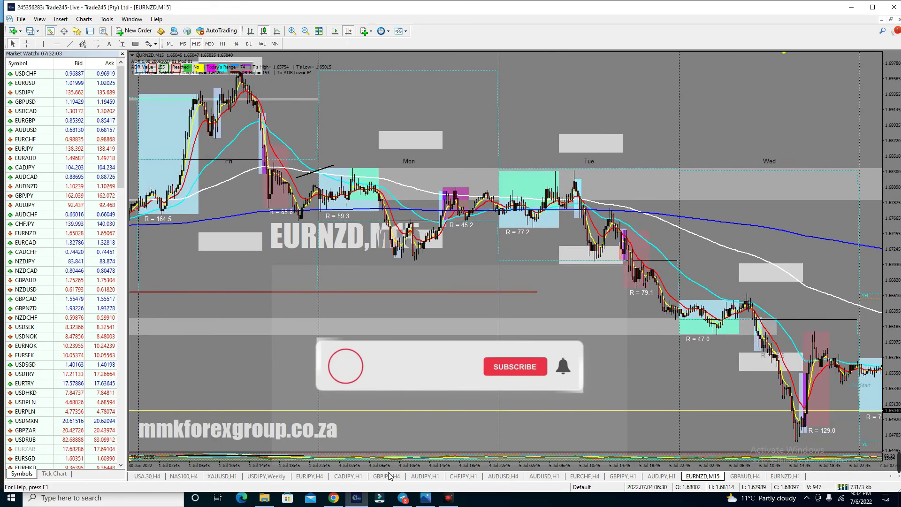
pyautogui.moveTo(376, 404); pyautogui.dragTo(267, 395)
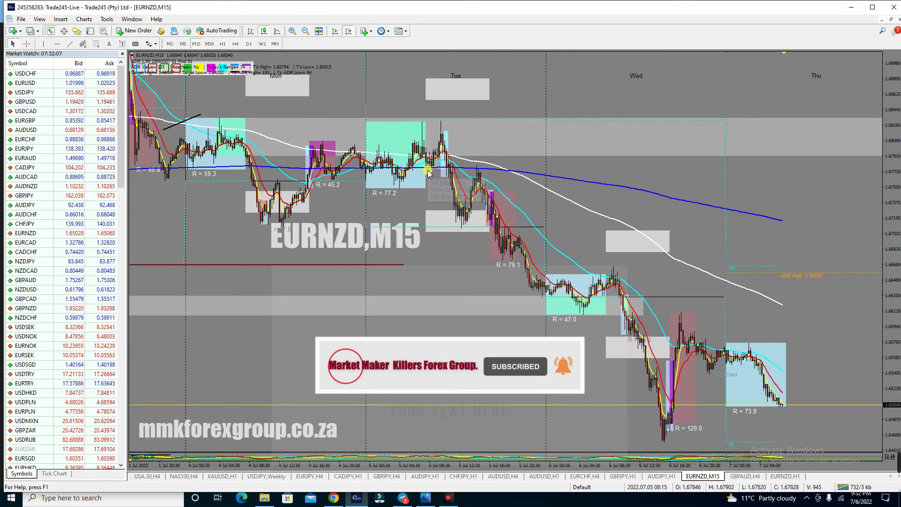
pyautogui.moveTo(442, 117)
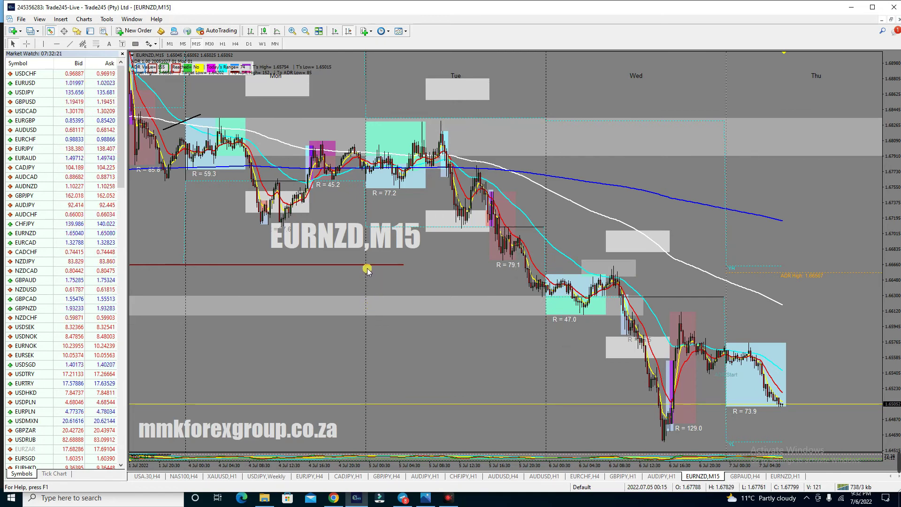
# - Review the EURNZD chart on the H1 and H4 timeframes, and switch back to the Chrome browser
pyautogui.click(223, 44)
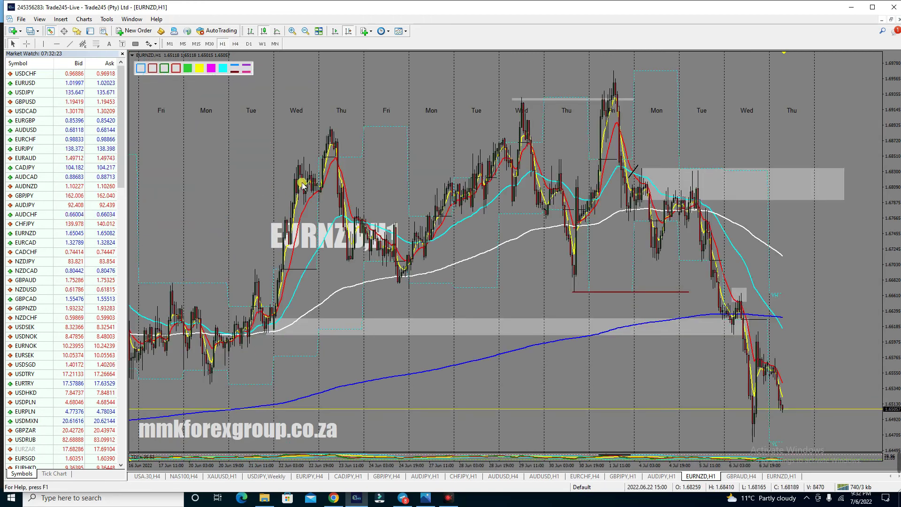
pyautogui.click(235, 44)
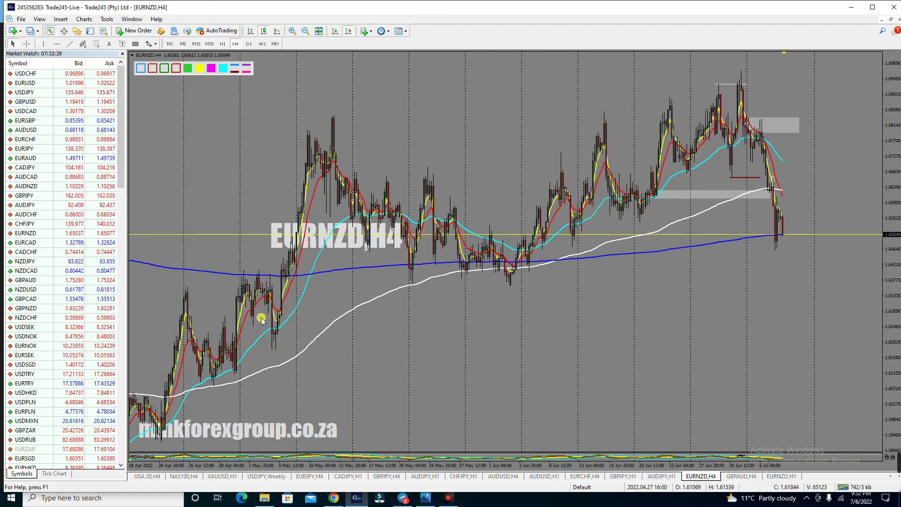
pyautogui.click(334, 498)
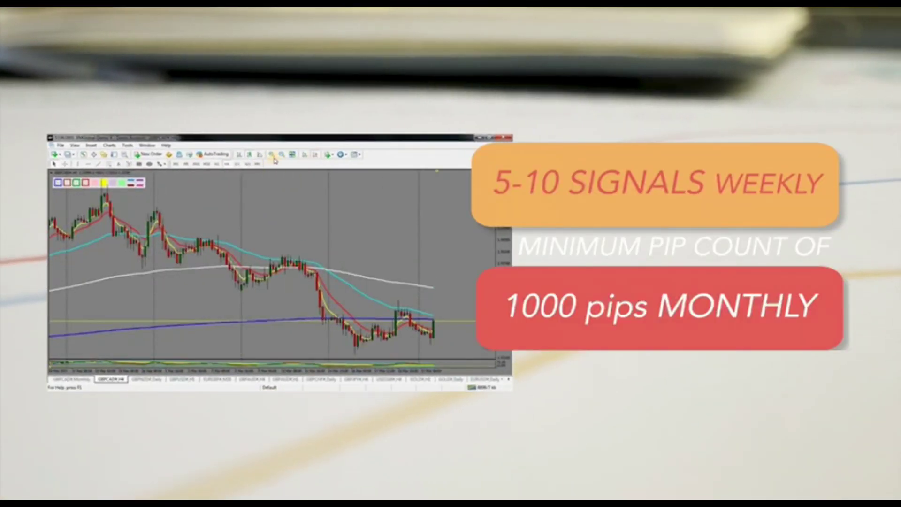
pyautogui.click(282, 155)
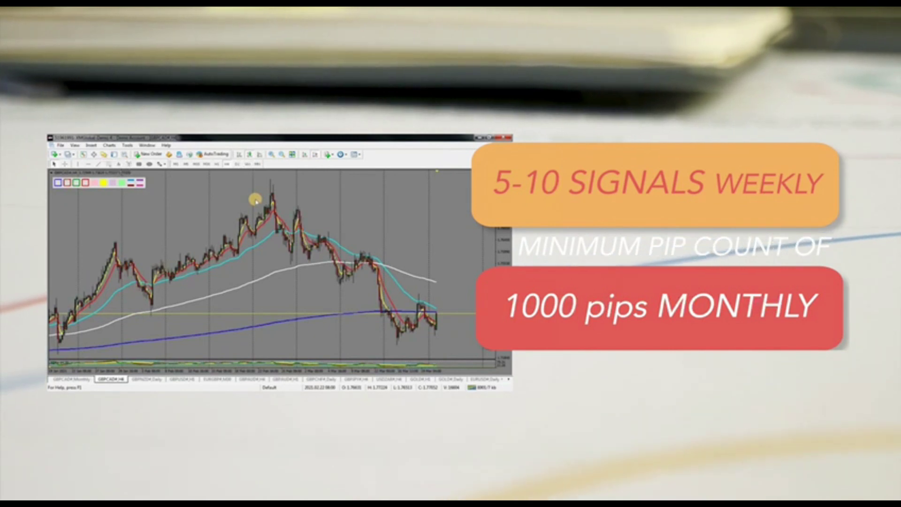